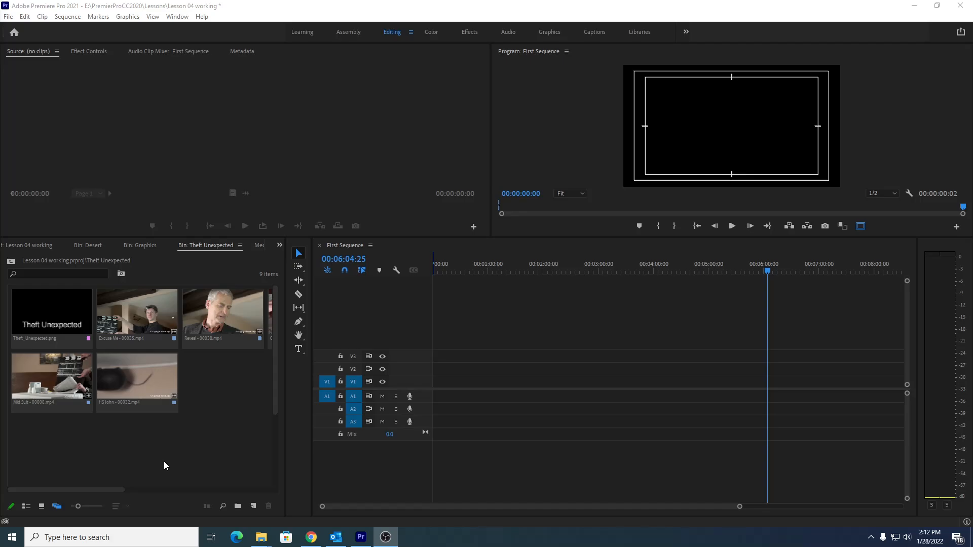
Look at the default audio track options for mono media in the Timeline preferences, leaving the preferences unchanged.
left_click(25, 18)
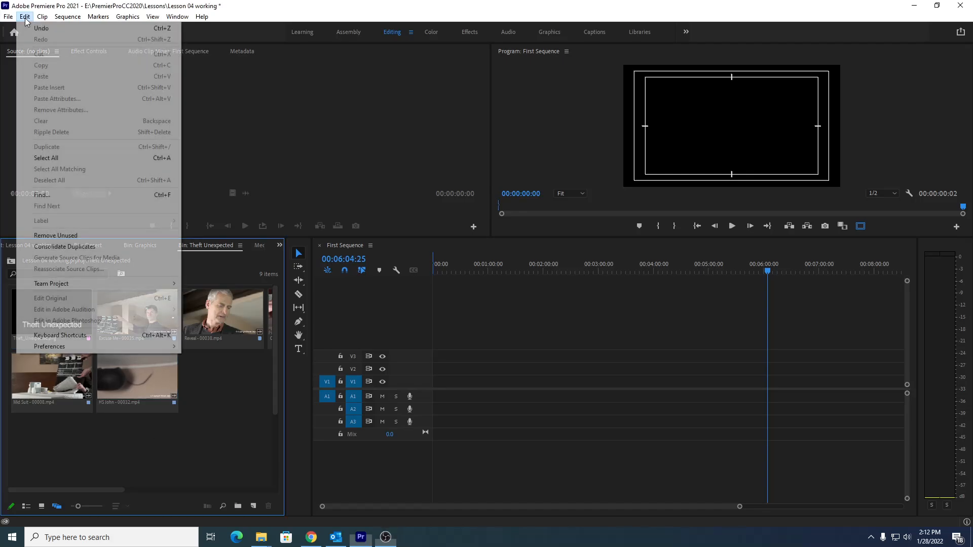
mouse_move(48, 350)
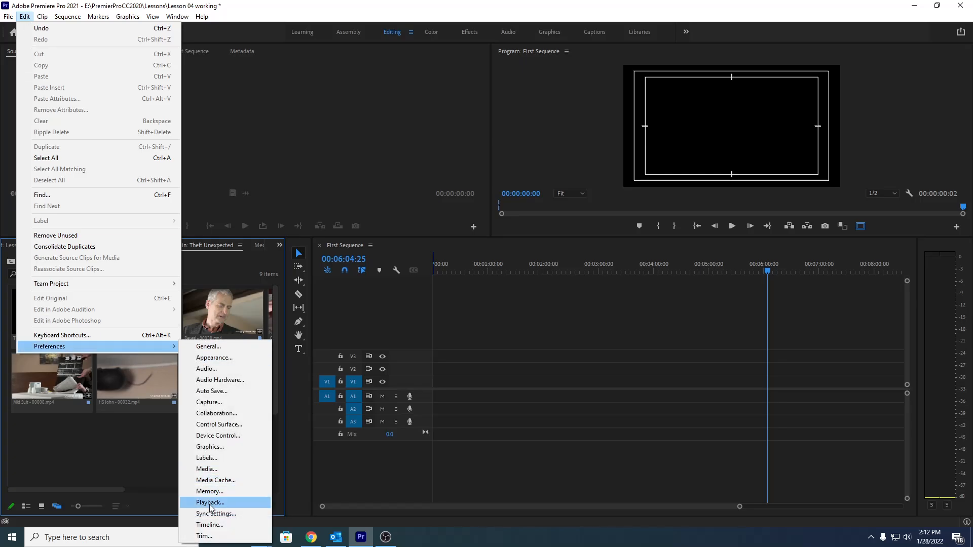
left_click(207, 525)
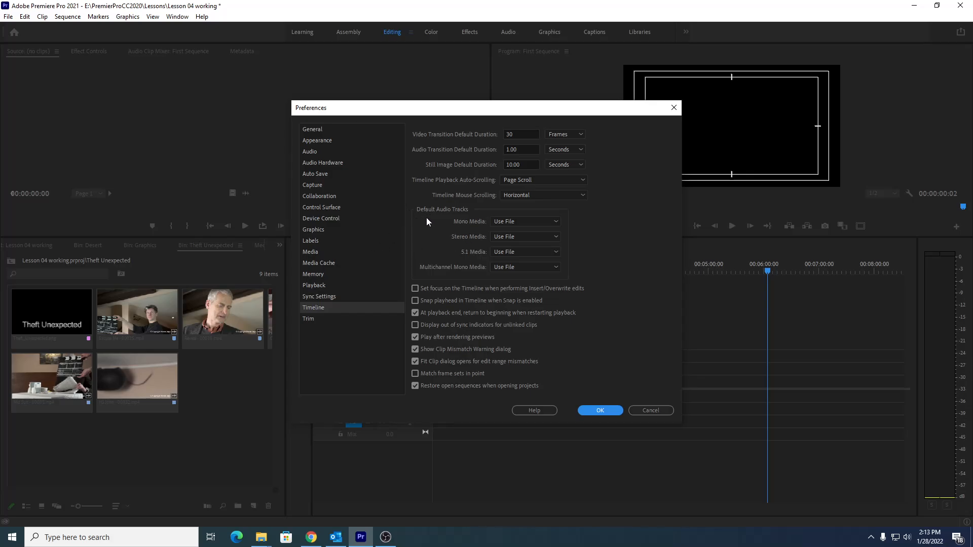
left_click(555, 222)
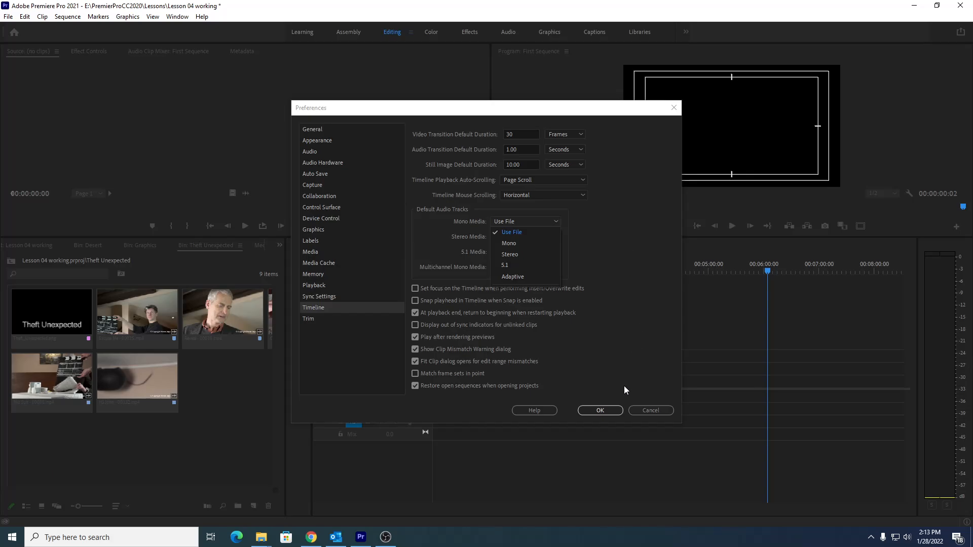
left_click(658, 412)
left_click(658, 411)
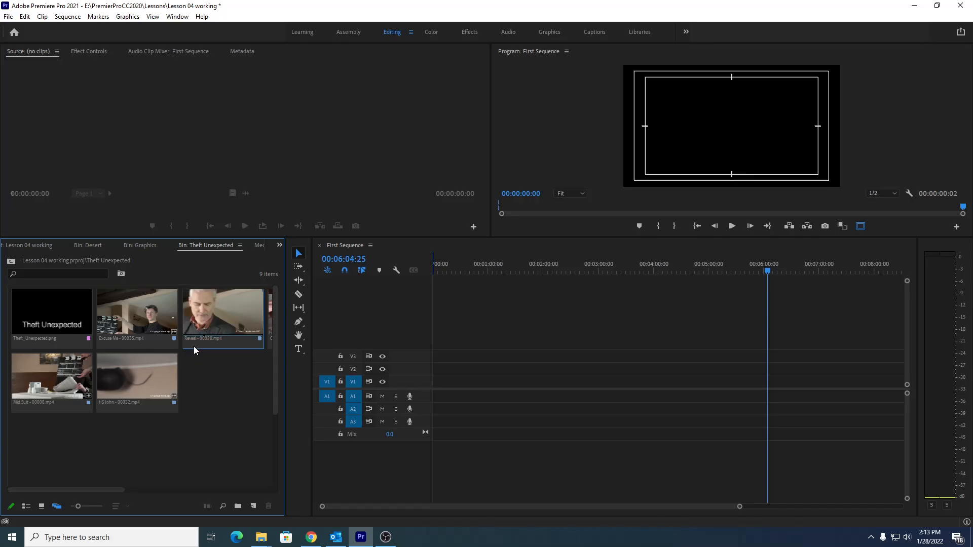
Set the audio clip channel format of the Reveal clip in the Theft Unexpected bin to Mono.
right_click(221, 311)
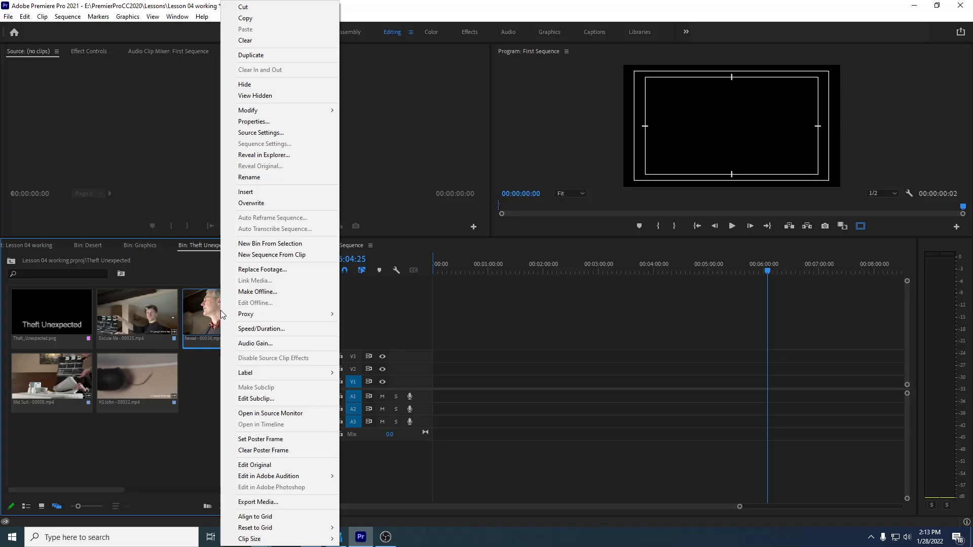
mouse_move(308, 110)
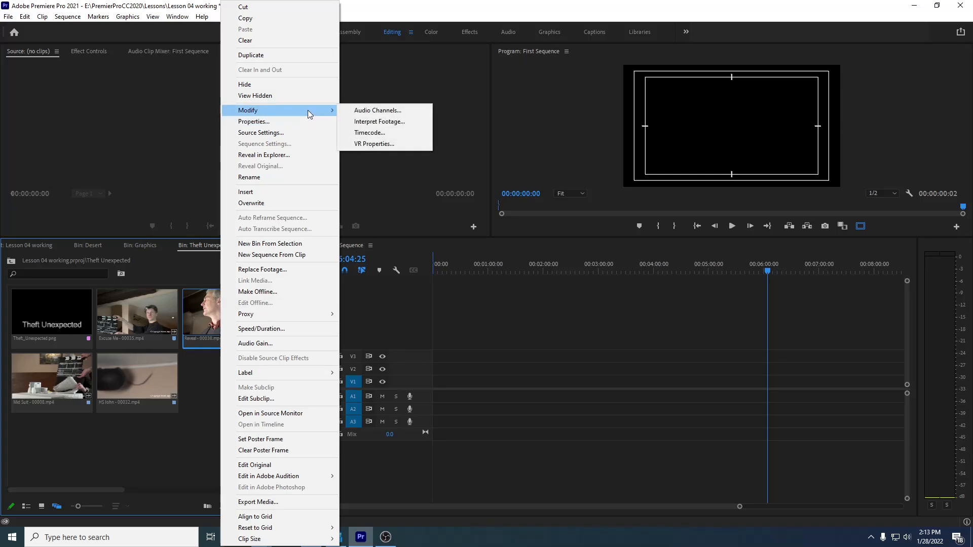
left_click(363, 112)
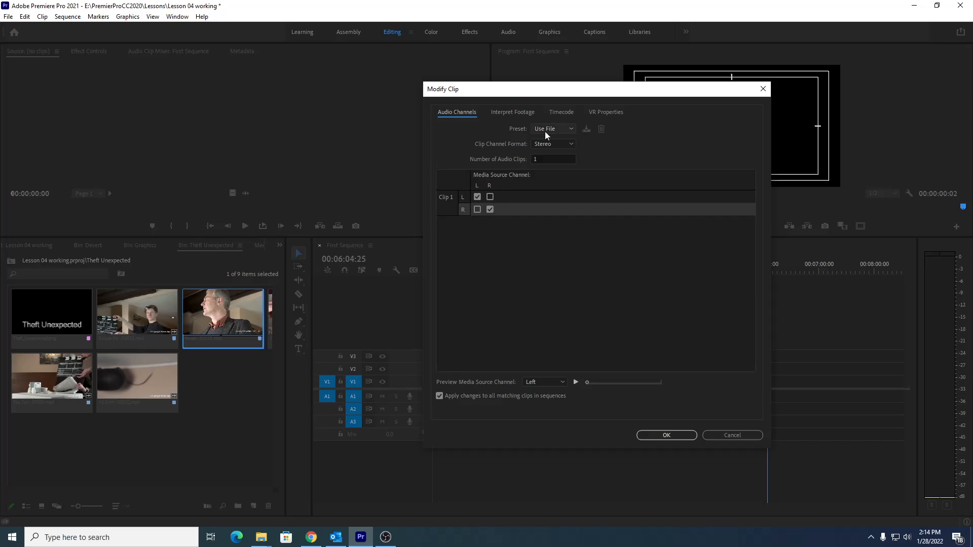
left_click(546, 145)
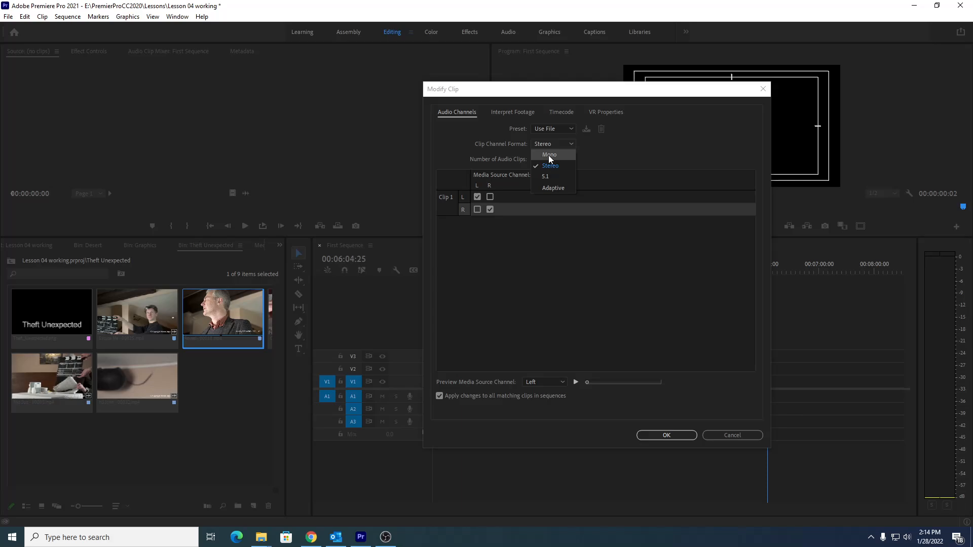
left_click(548, 155)
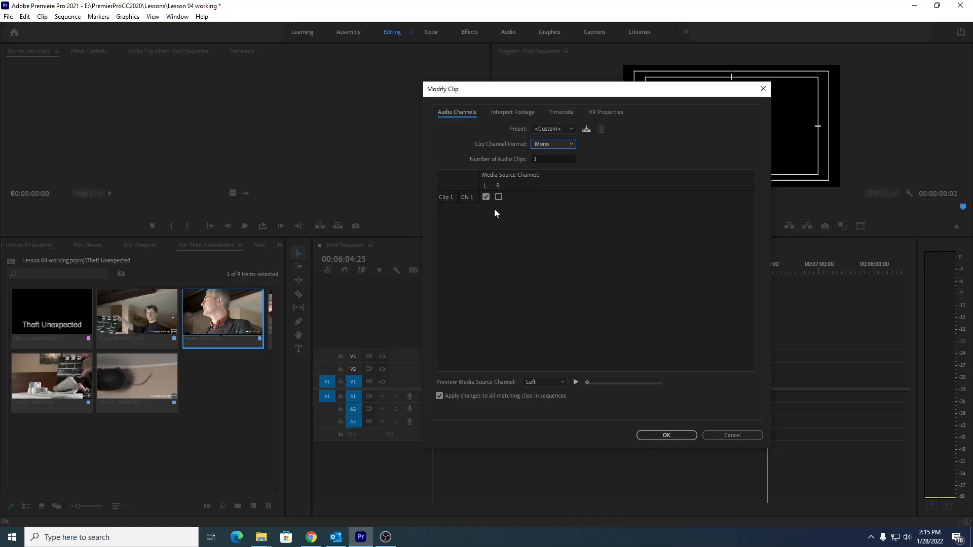
left_click(667, 435)
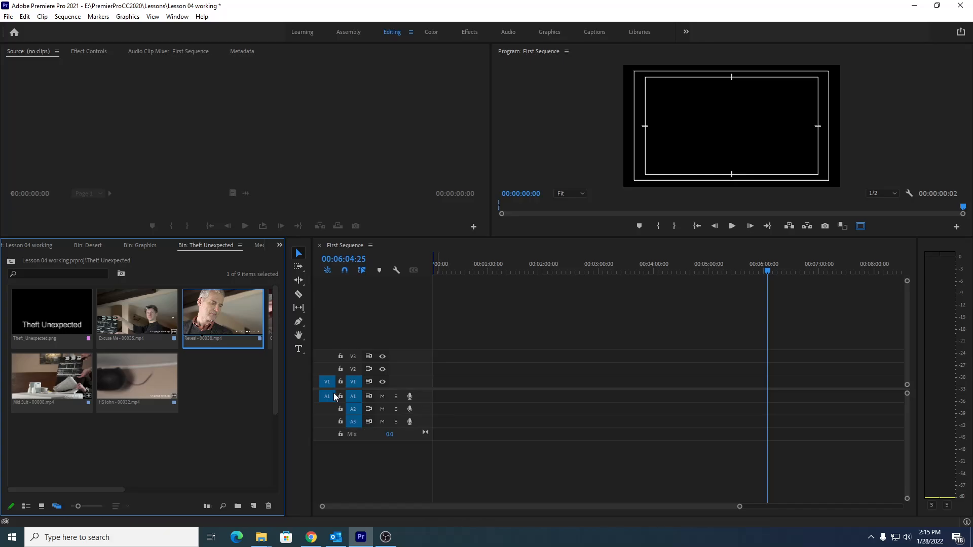
Show the Theft Unexpected bin as a list and import 3-1-4_MVI_0502.MP4 and 3-1-4_210622_004_TrL_R.WAV into the project's top level.
left_click(26, 505)
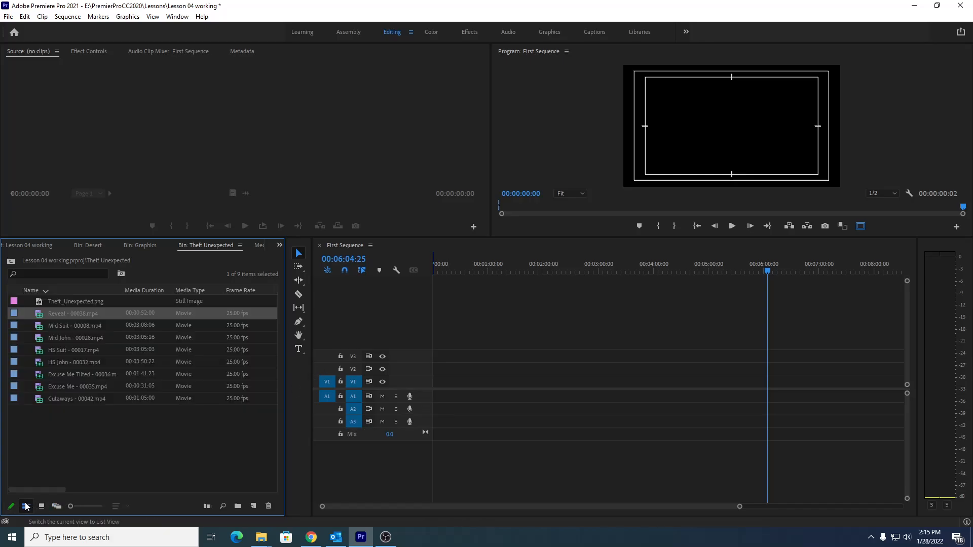
left_click(29, 243)
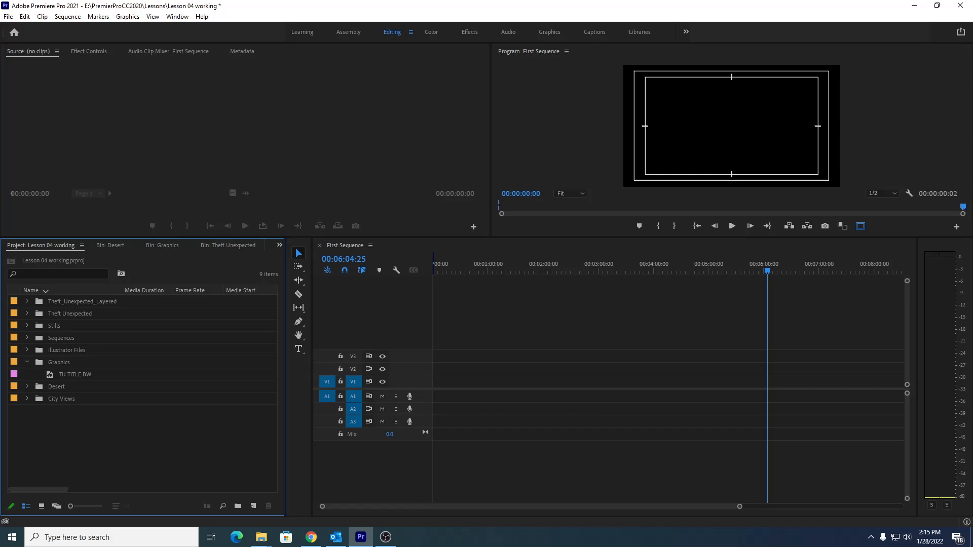
key("alt+Tab")
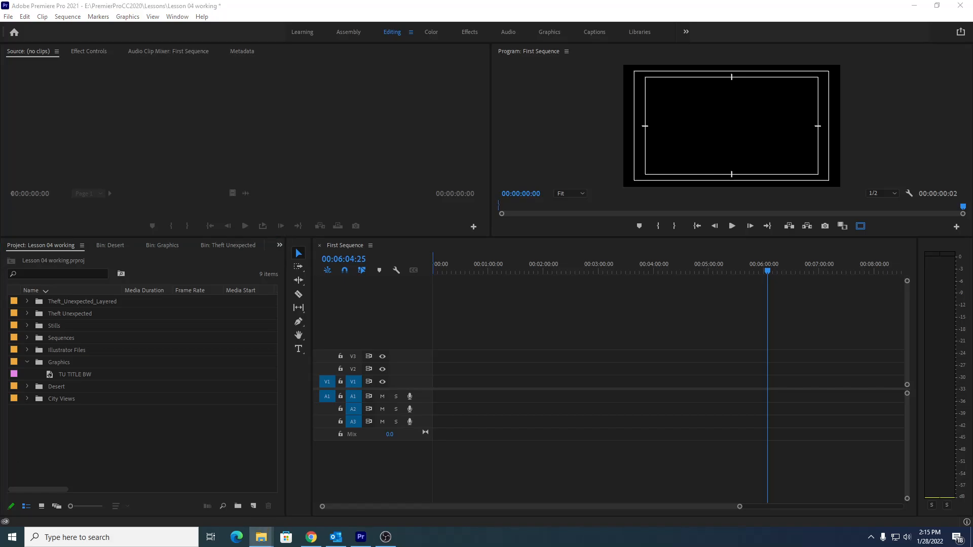
left_click_drag(0, 404, 36, 404)
left_click_drag(89, 444, 90, 444)
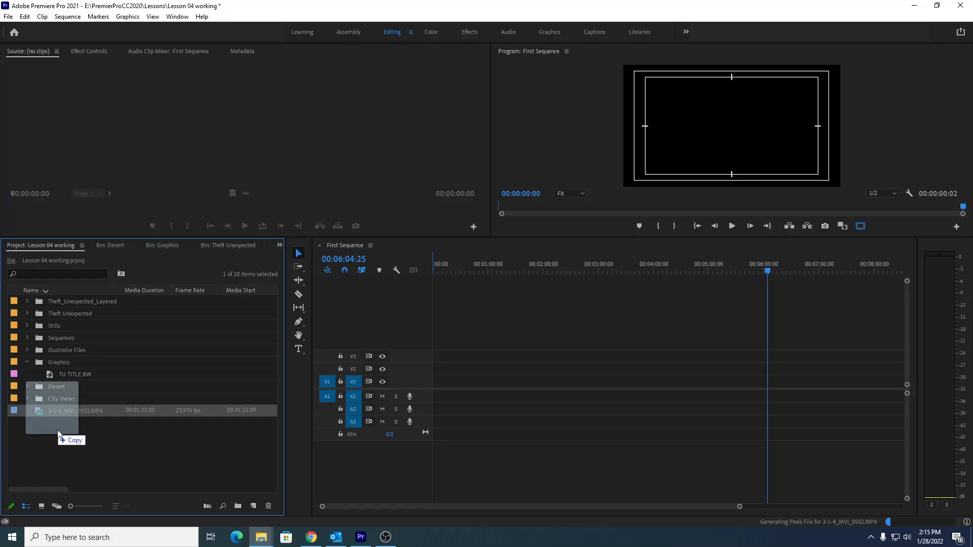
left_click_drag(59, 432, 64, 431)
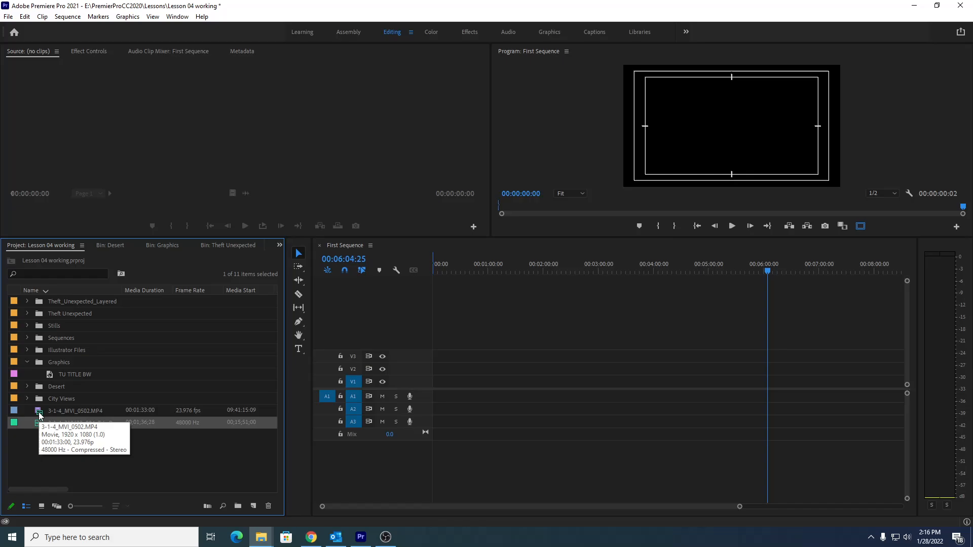
Open 3-1-4_MVI_0502.MP4 as the source clip, enlarge the monitors and add a marker at the slate clap at 09:41:26:14.
double_click(39, 415)
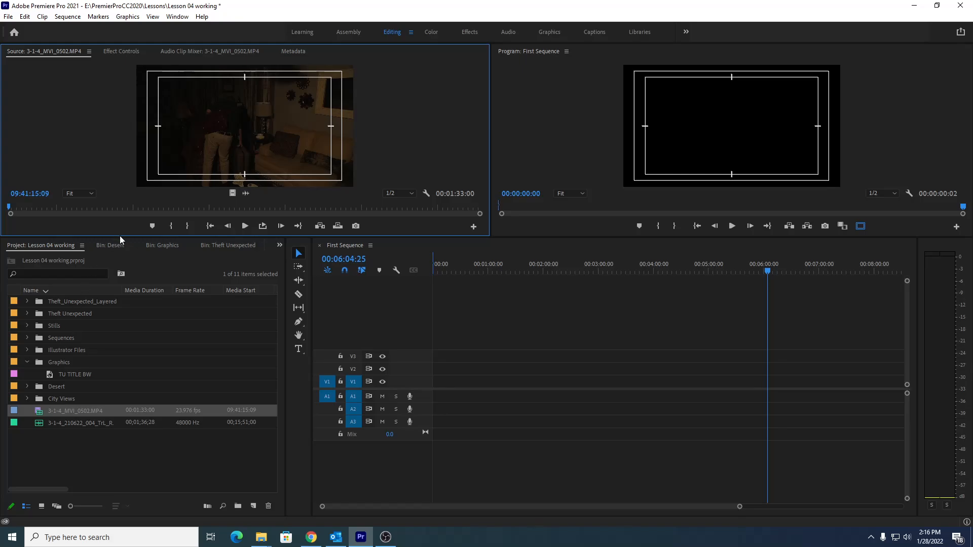
left_click_drag(120, 238, 121, 292)
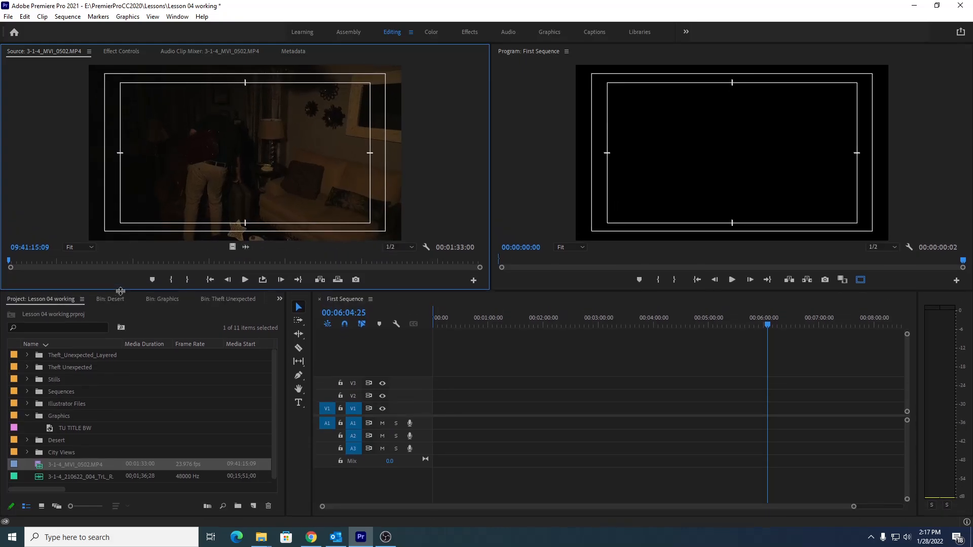
left_click(14, 262)
left_click_drag(15, 263, 64, 262)
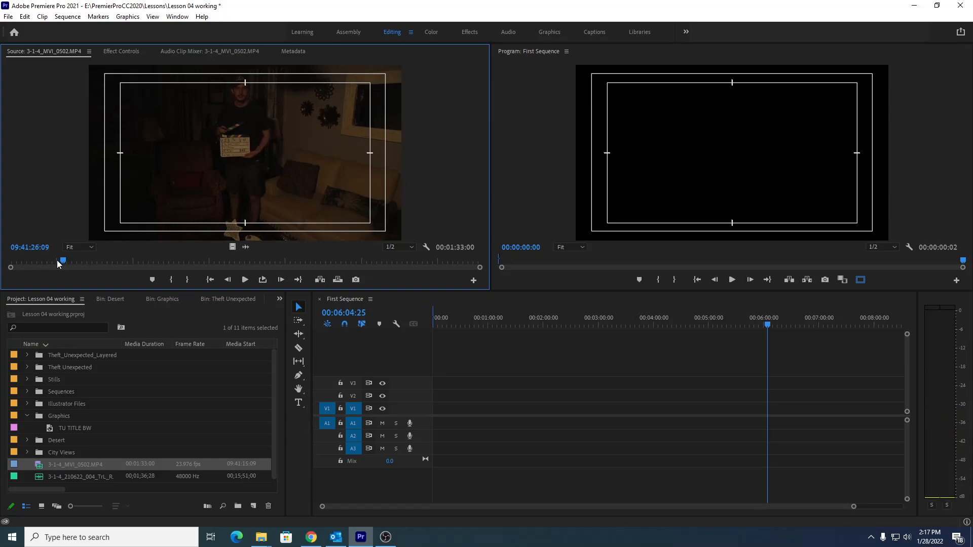
key("Right")
key("Right")
key("Right")
key("Right")
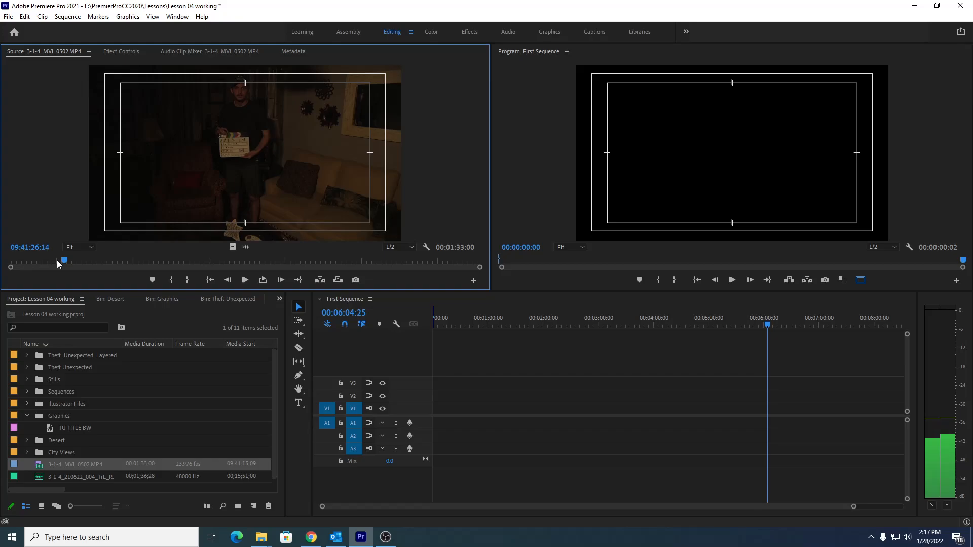
key("Left")
key("Right")
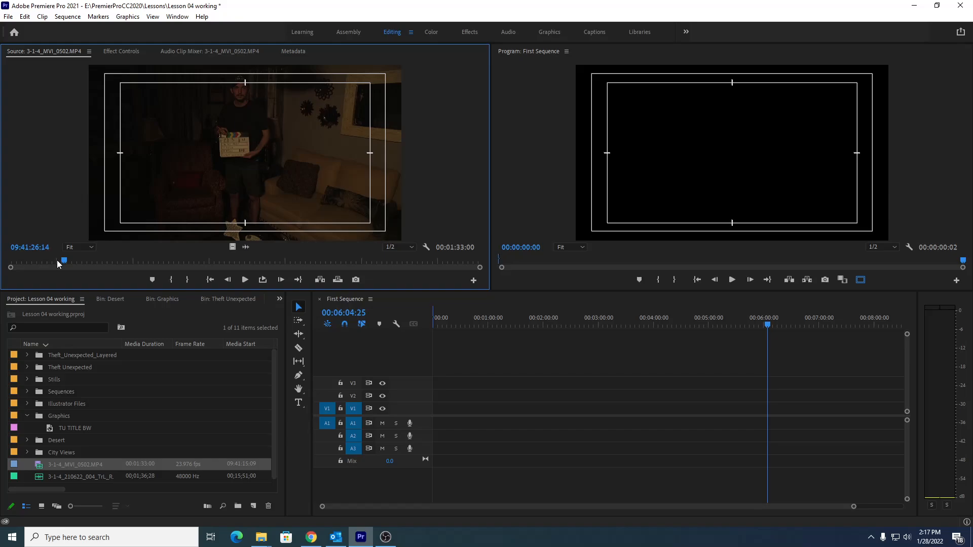
key("m")
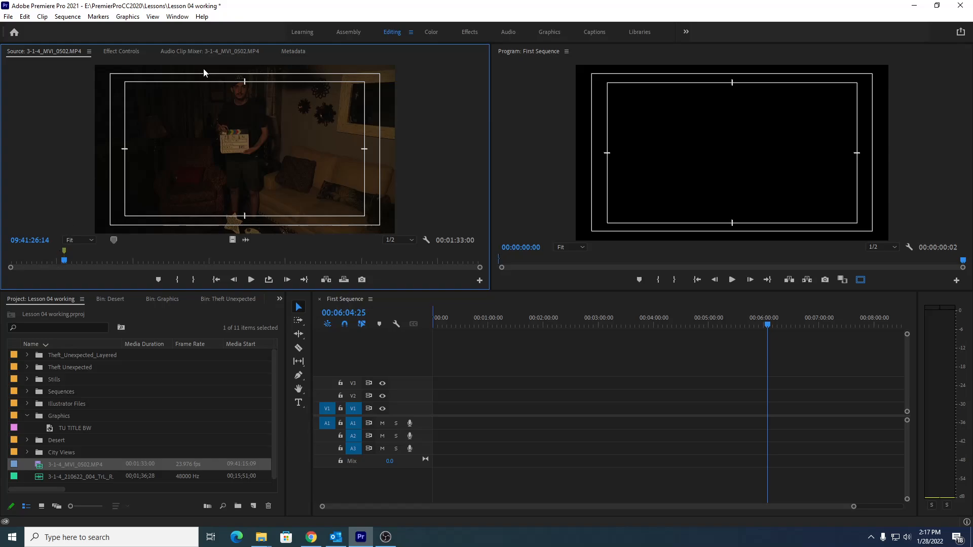
Examine the video clip's audio waveform closely around the slate clap marker.
left_click(246, 240)
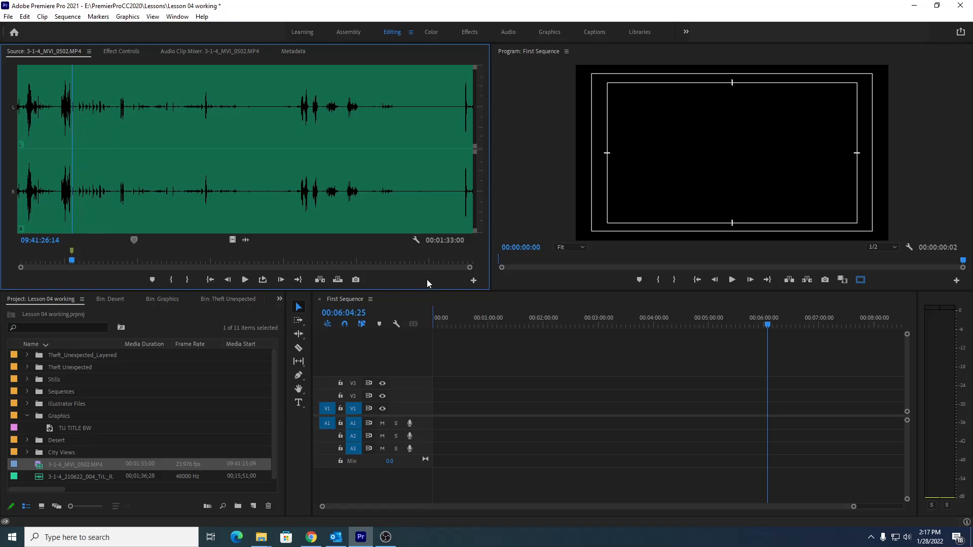
mouse_move(470, 268)
left_mouse_down()
mouse_move(306, 302)
mouse_move(250, 303)
left_mouse_up()
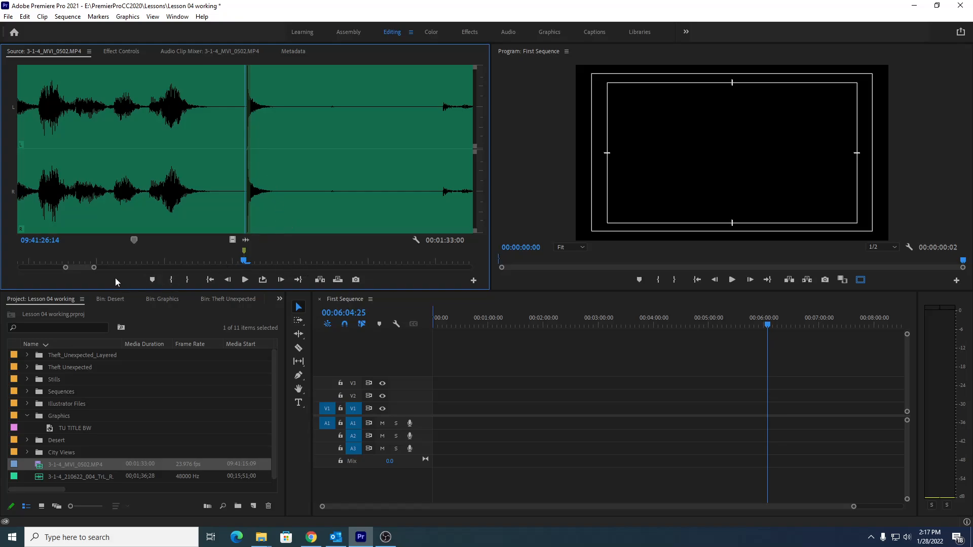
left_click_drag(94, 268, 315, 268)
Open 3-1-4_210622_004_TrL_R.WAV as the source clip and listen to the first audio spikes near its start.
double_click(39, 477)
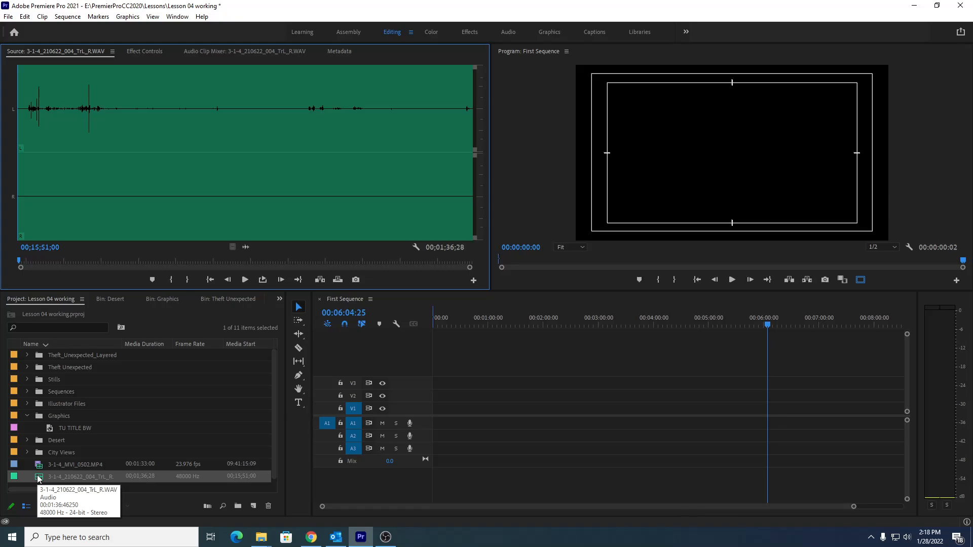
key("space")
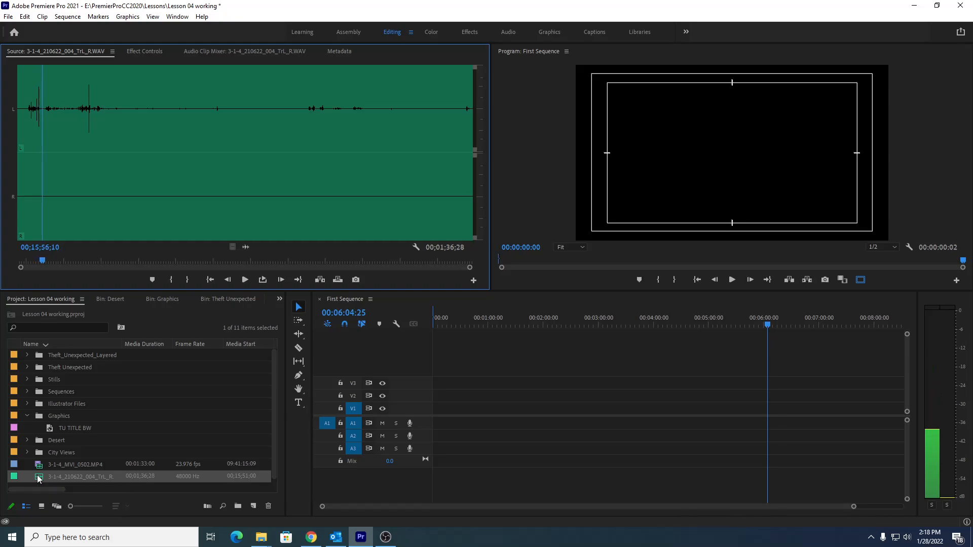
left_click(38, 223)
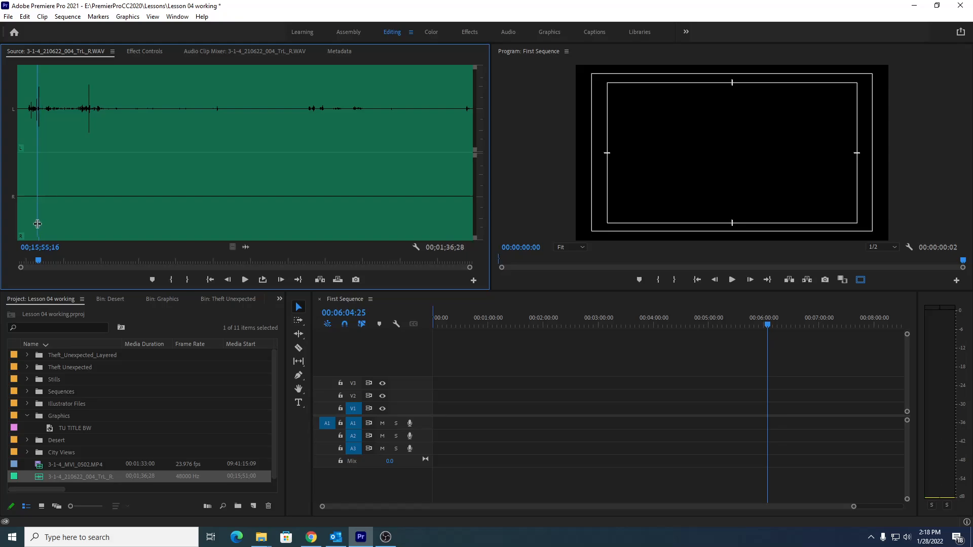
left_click(38, 224)
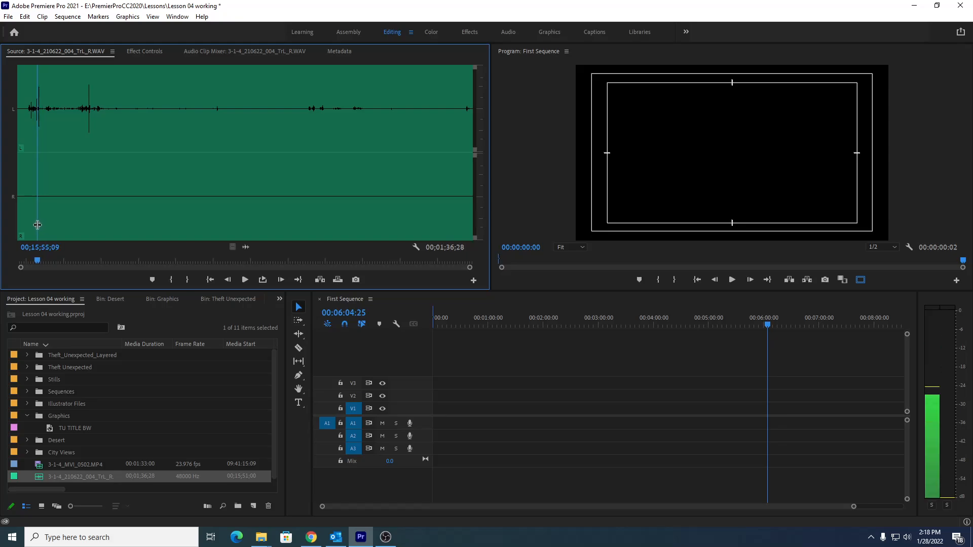
left_click_drag(37, 225, 36, 226)
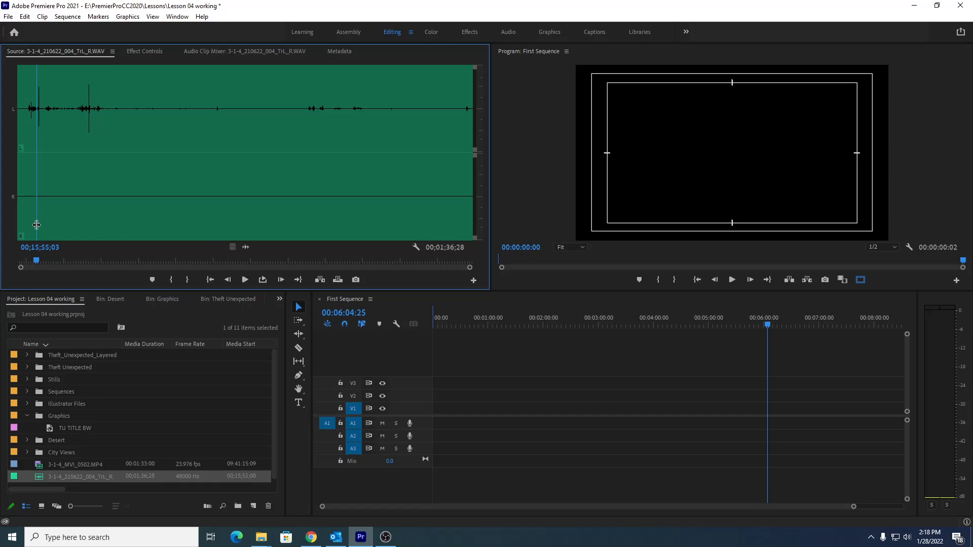
key("space")
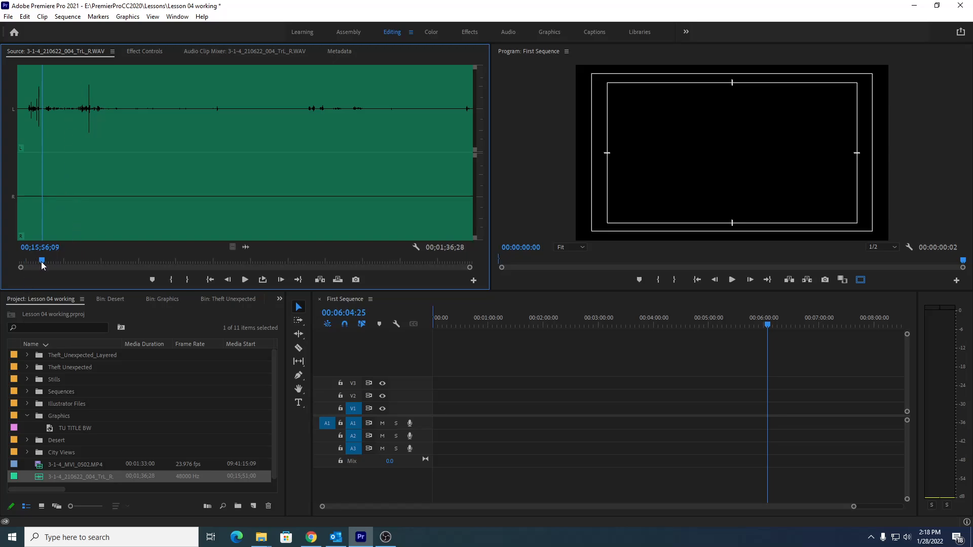
Locate the slate clap at the second tall spike of the WAV recording and add a marker at 00;16;06;09.
left_click_drag(41, 261, 81, 267)
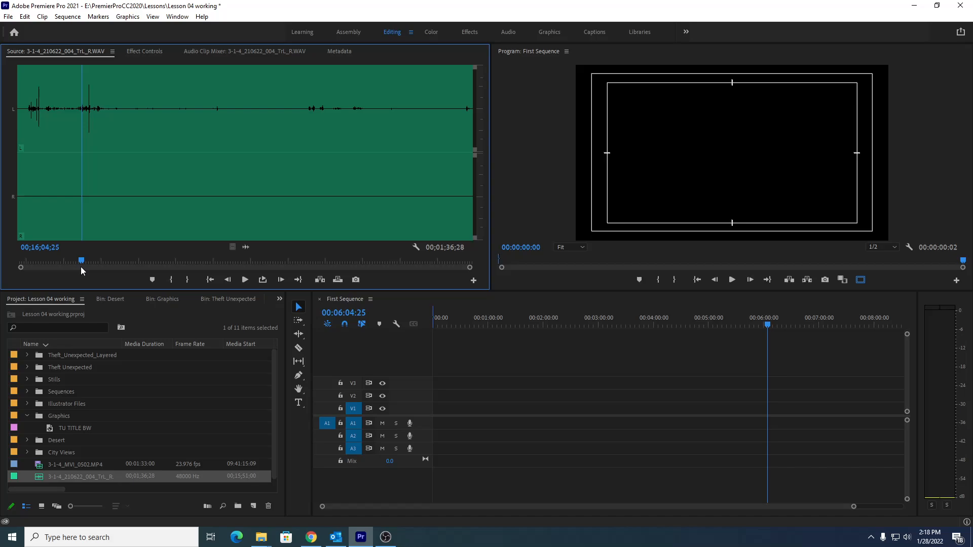
key("space")
key("Right")
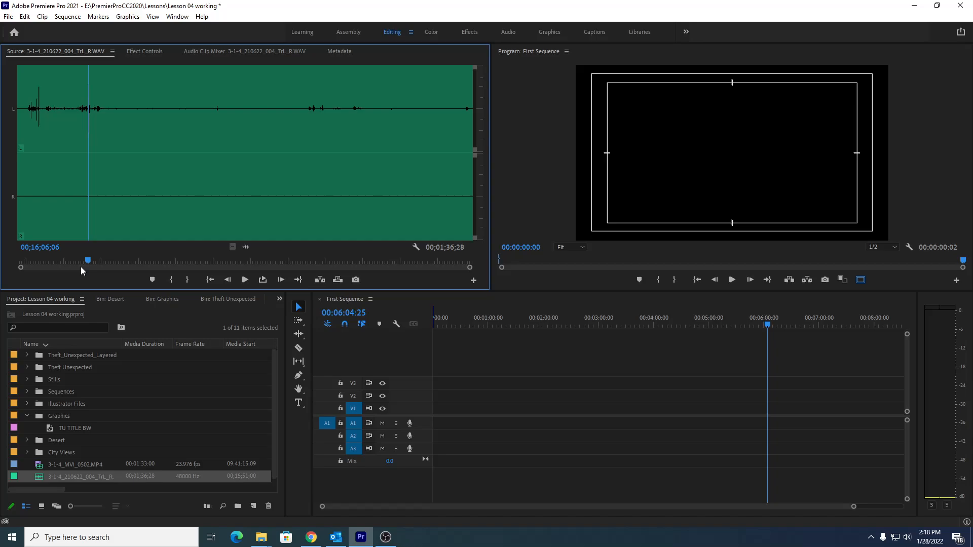
key("Right")
key("Right")
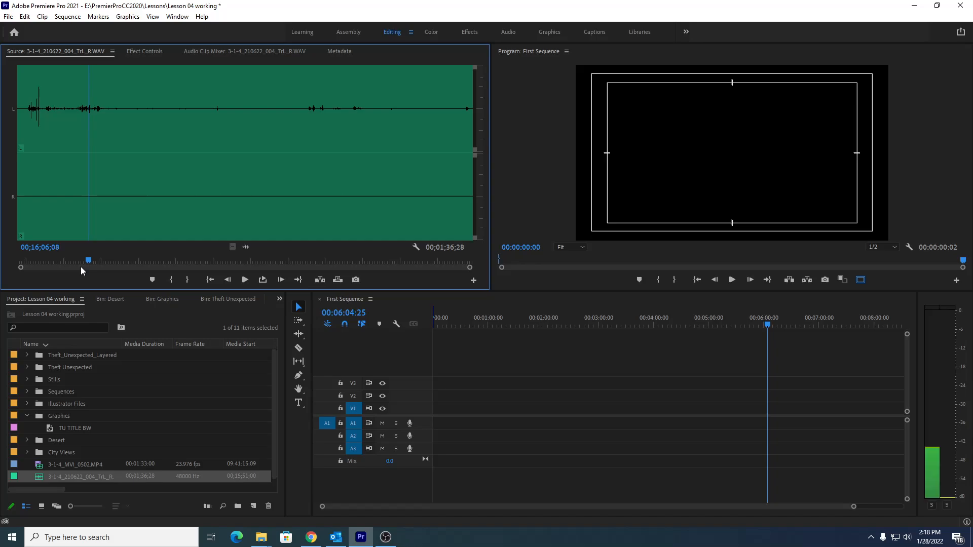
key("Right")
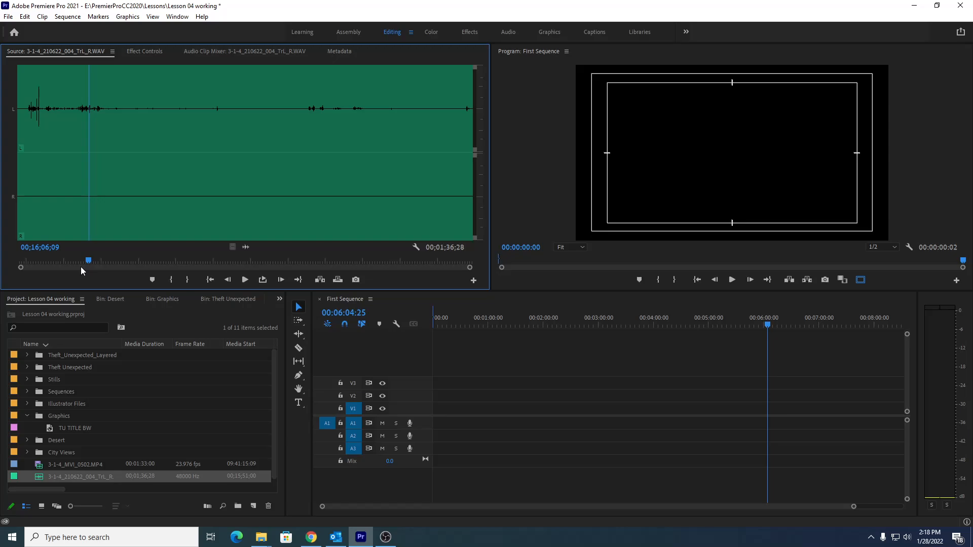
key("m")
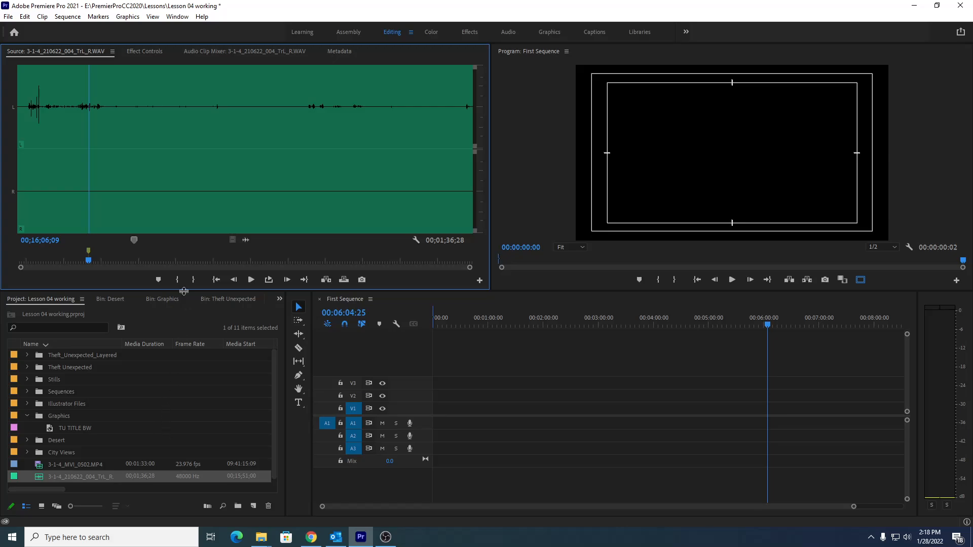
Merge 3-1-4_MVI_0502.MP4 and 3-1-4_210622_004_TrL_R.WAV, using the clip marker as the synchronize point.
left_click_drag(183, 291, 187, 231)
left_click(66, 445)
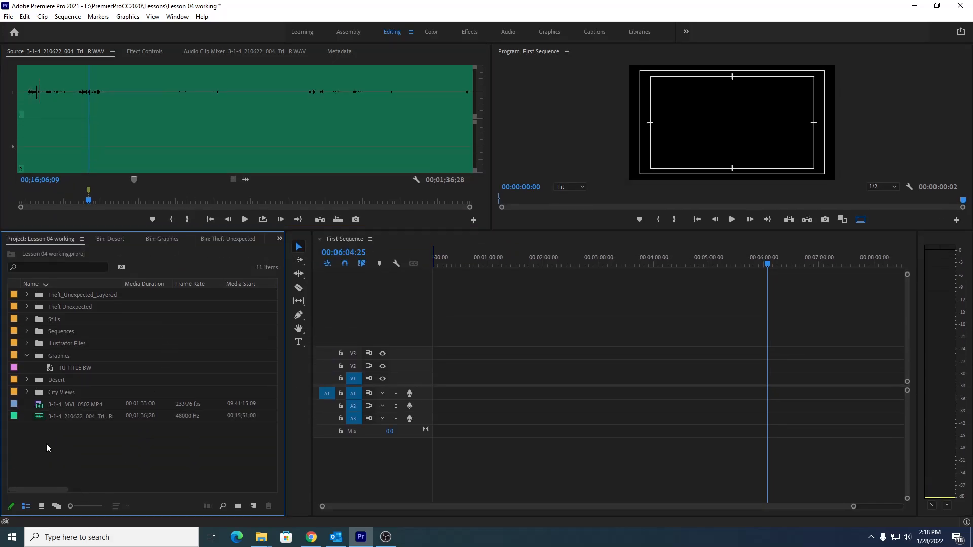
left_click_drag(46, 444, 40, 407)
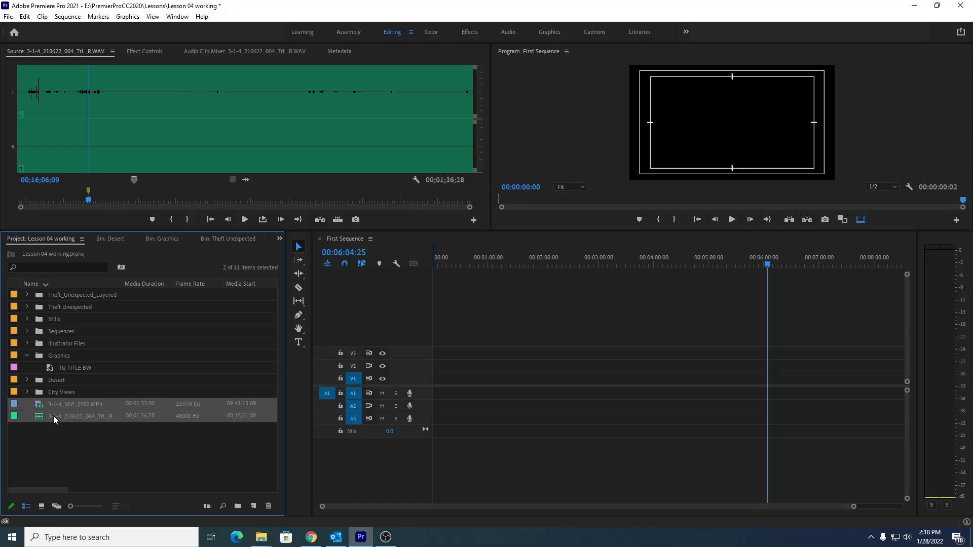
right_click(65, 418)
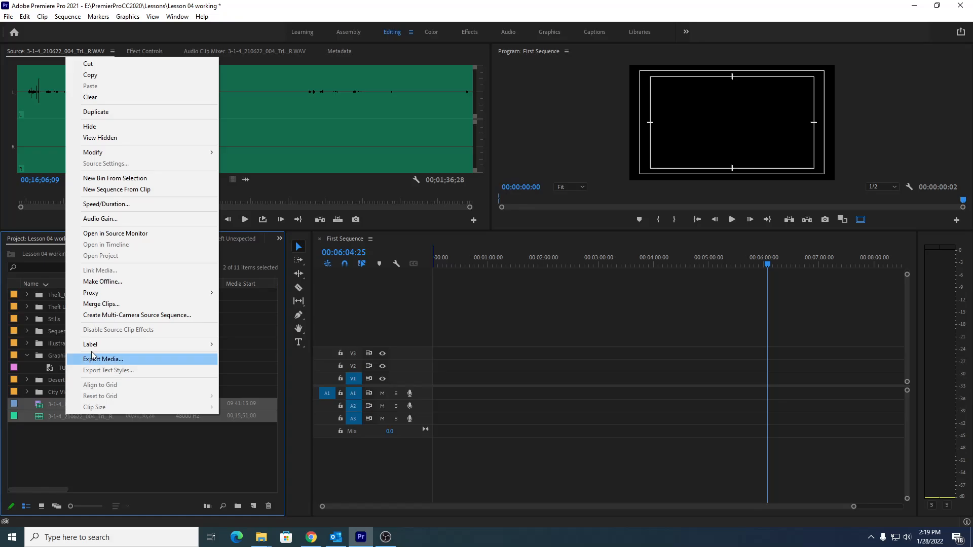
left_click(92, 305)
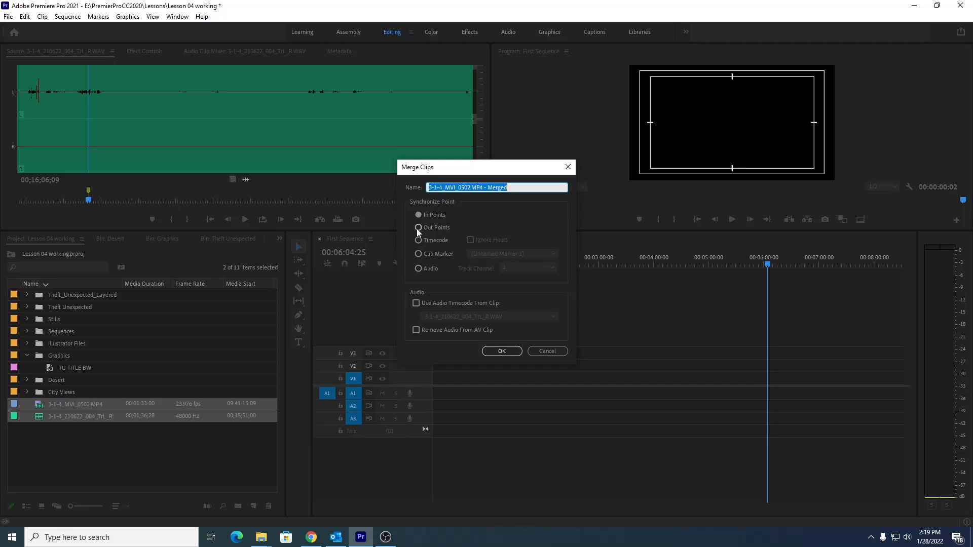
left_click(418, 255)
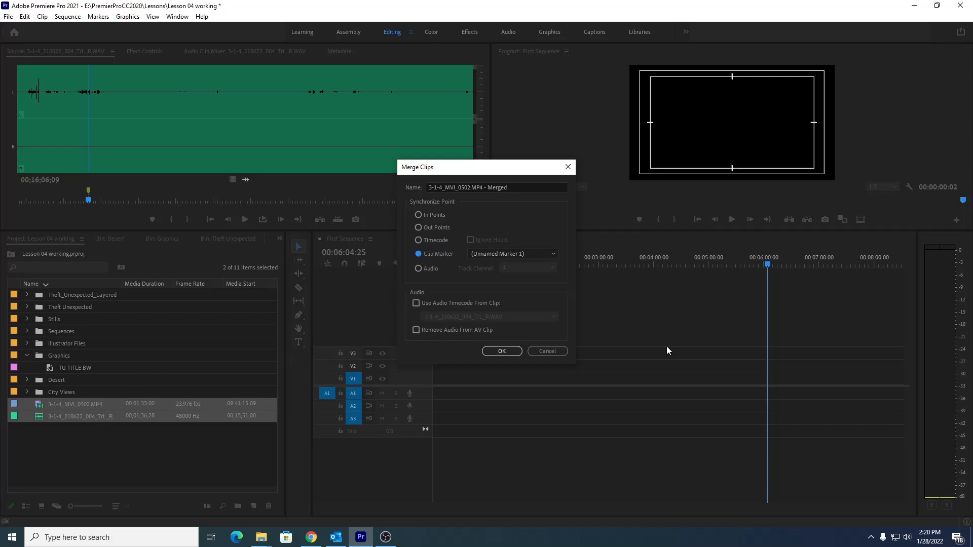
left_click(500, 352)
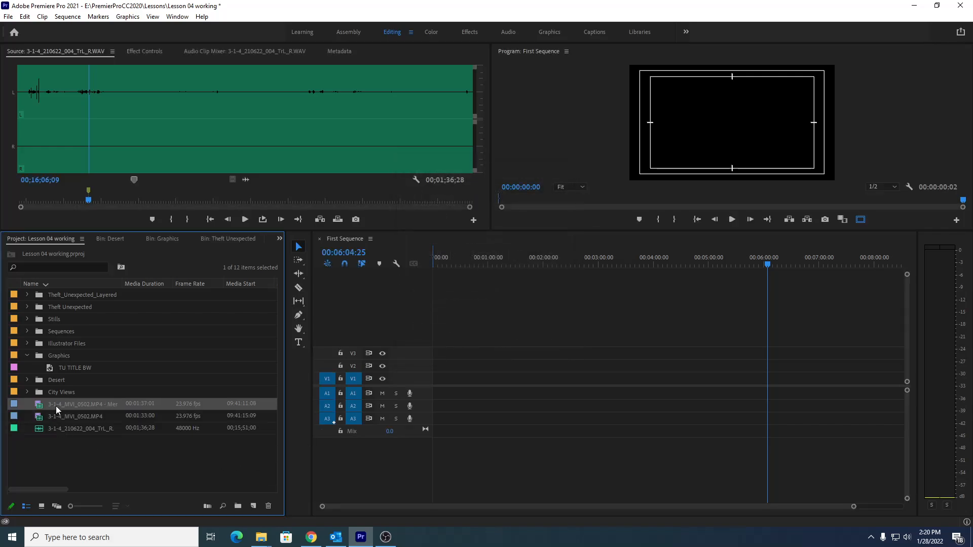
Place the merged clip at the start of First Sequence and change the sequence settings to match the clip.
left_click_drag(41, 409, 418, 390)
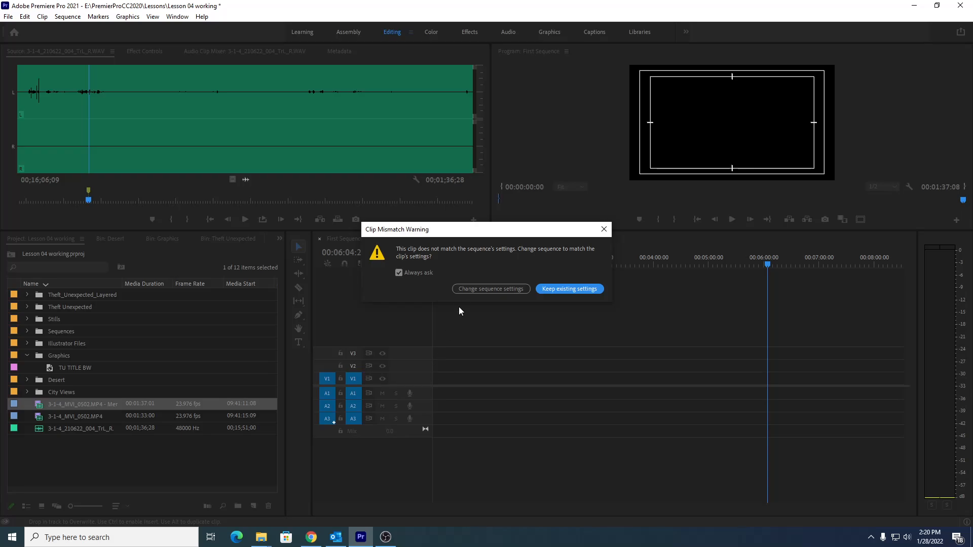
left_click(479, 291)
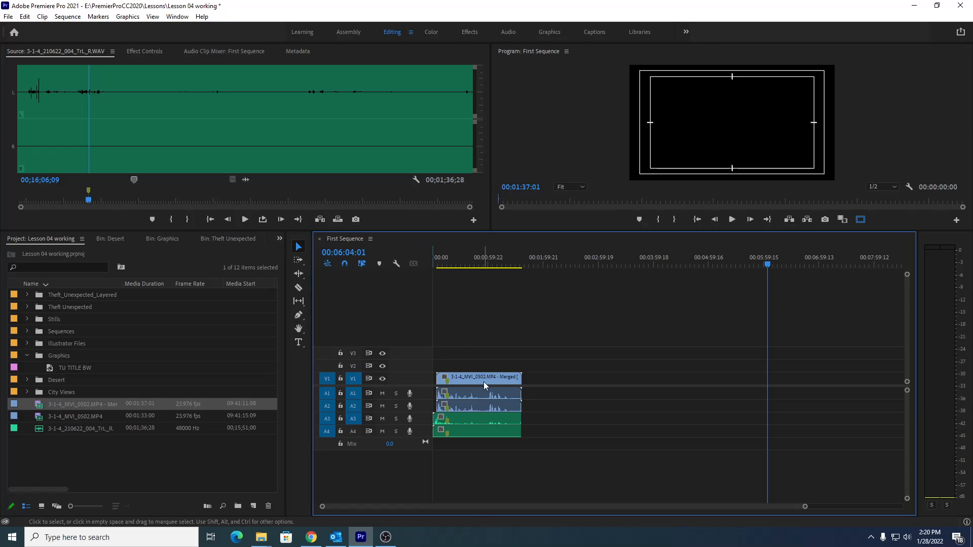
Play the merged clip in the sequence around the slate clap markers and examine how the camera and WAV audio waveforms line up.
left_click(477, 256)
left_click_drag(477, 254, 457, 253)
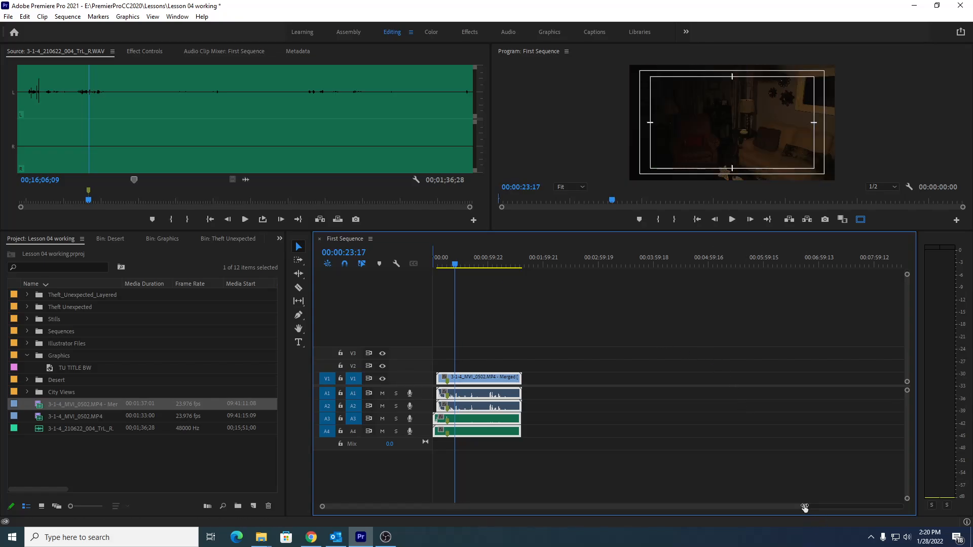
left_click_drag(804, 507, 637, 530)
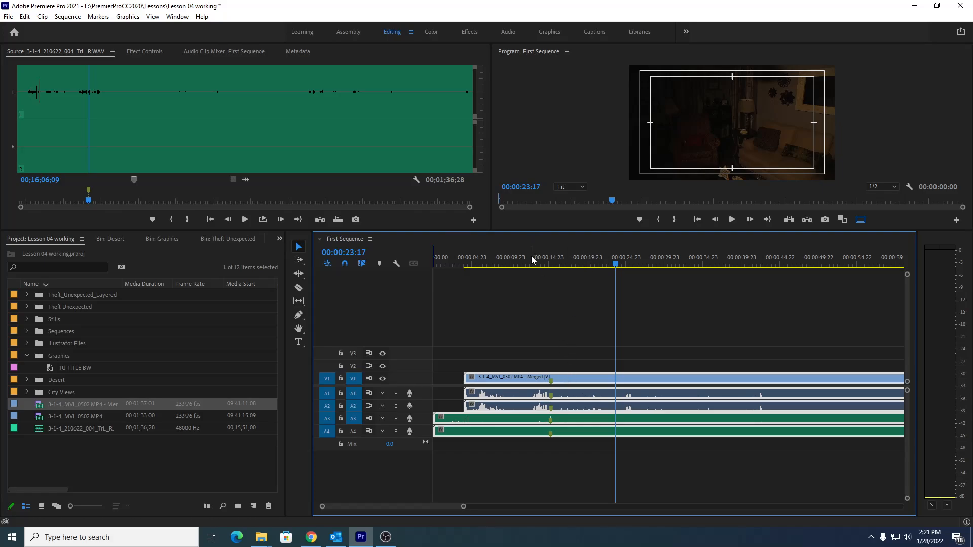
left_click_drag(531, 257, 536, 258)
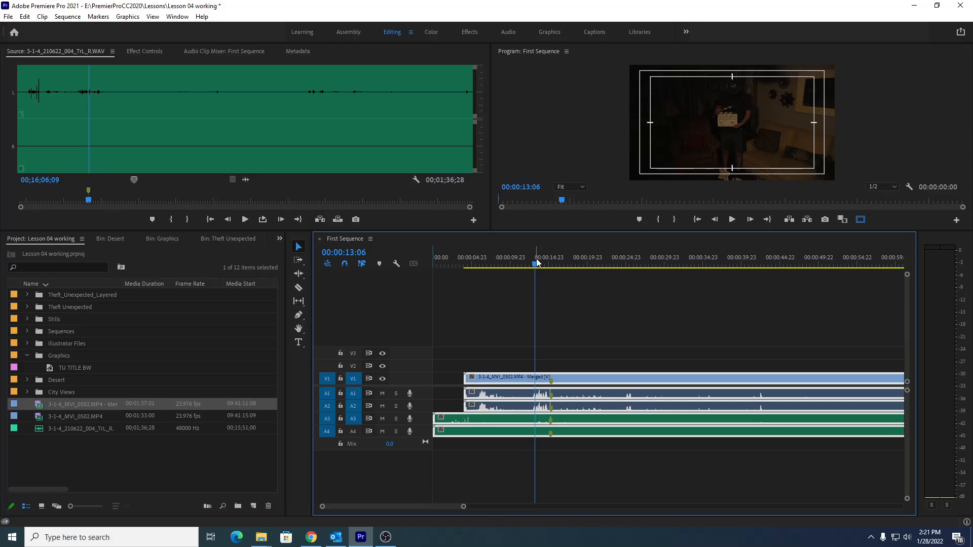
key("space")
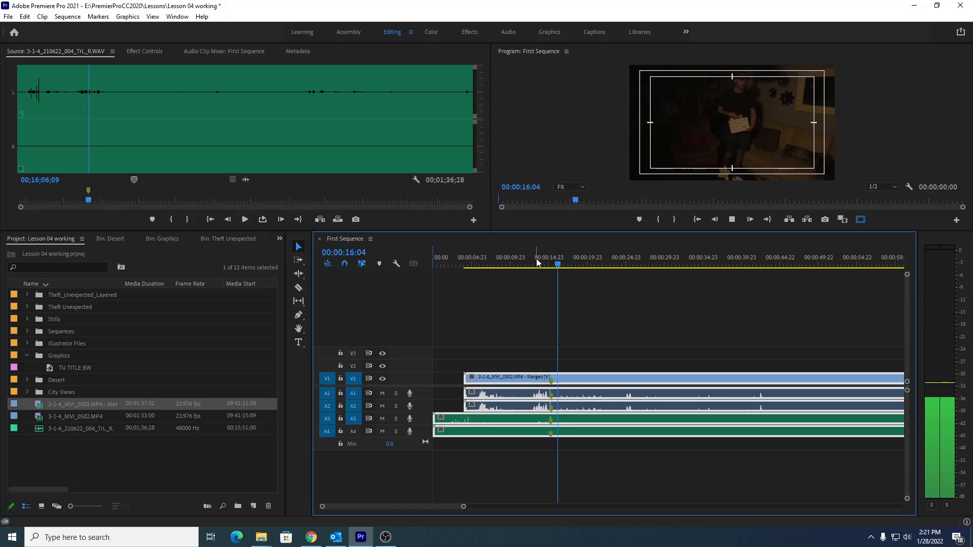
key("space")
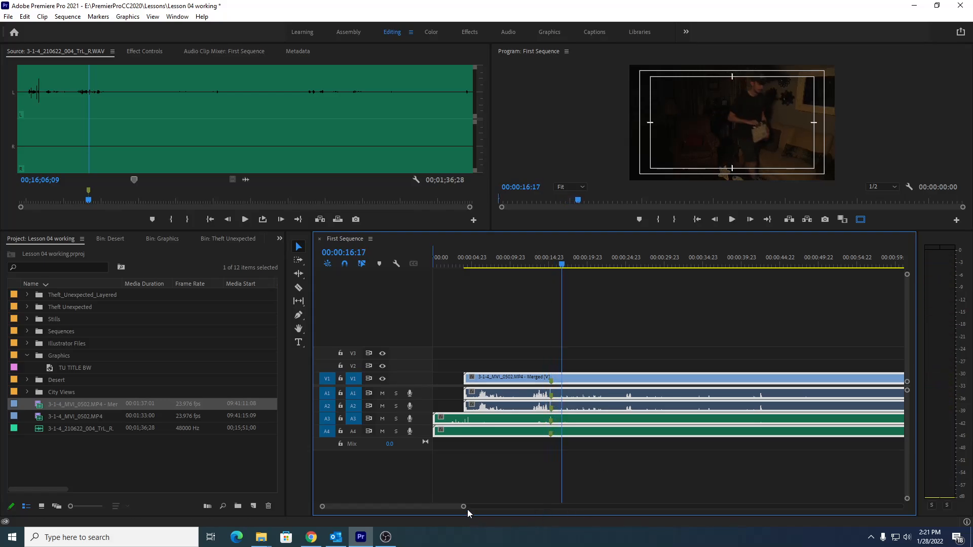
mouse_move(467, 509)
left_mouse_down()
mouse_move(408, 517)
mouse_move(460, 508)
left_mouse_up()
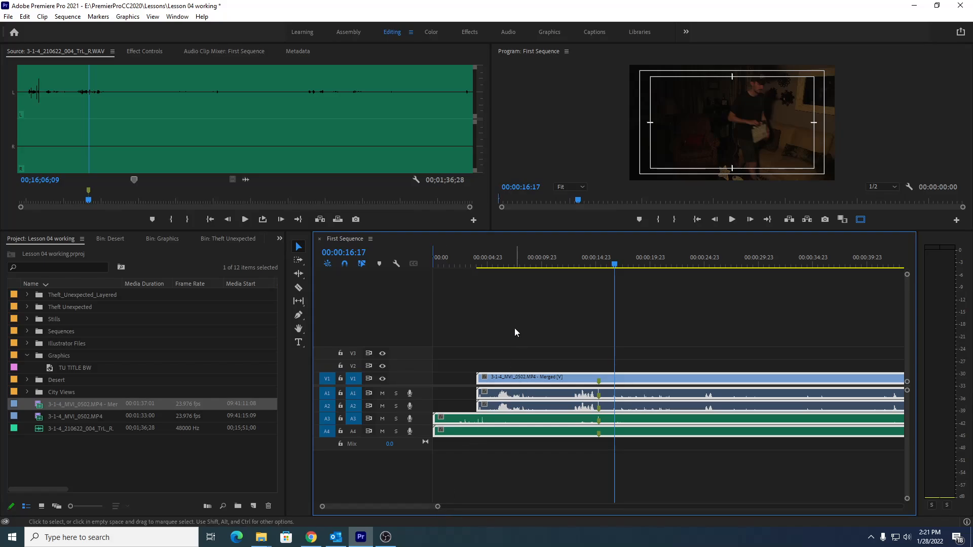
key("ctrl+s")
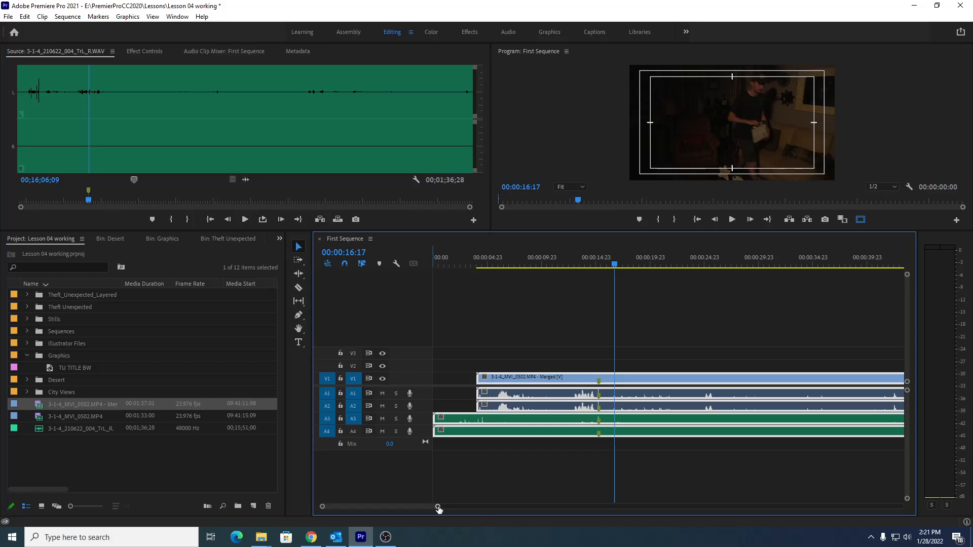
left_click_drag(438, 507, 592, 507)
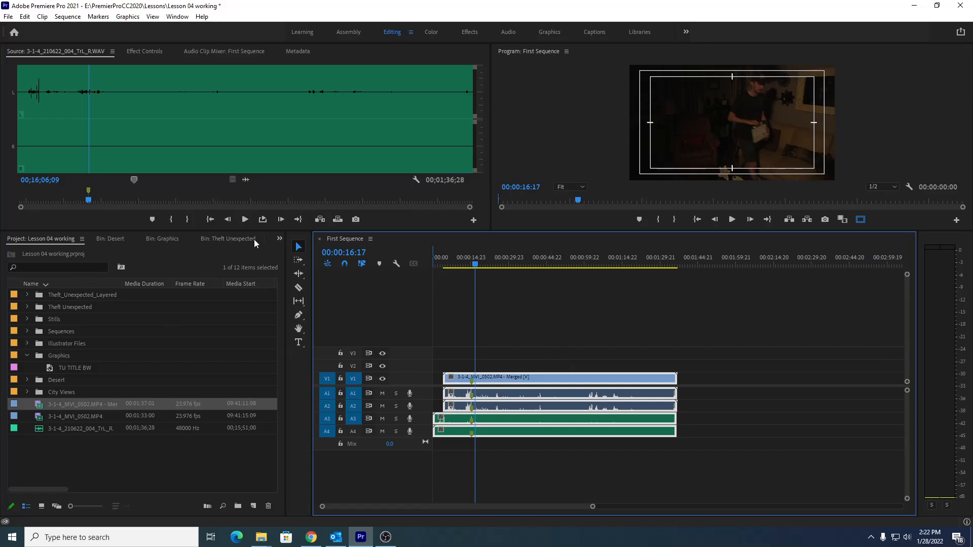
Browse media on drive E: to the folder PremierProCC2020 > Lessons > Assets > Video and Audio Files.
left_click(279, 238)
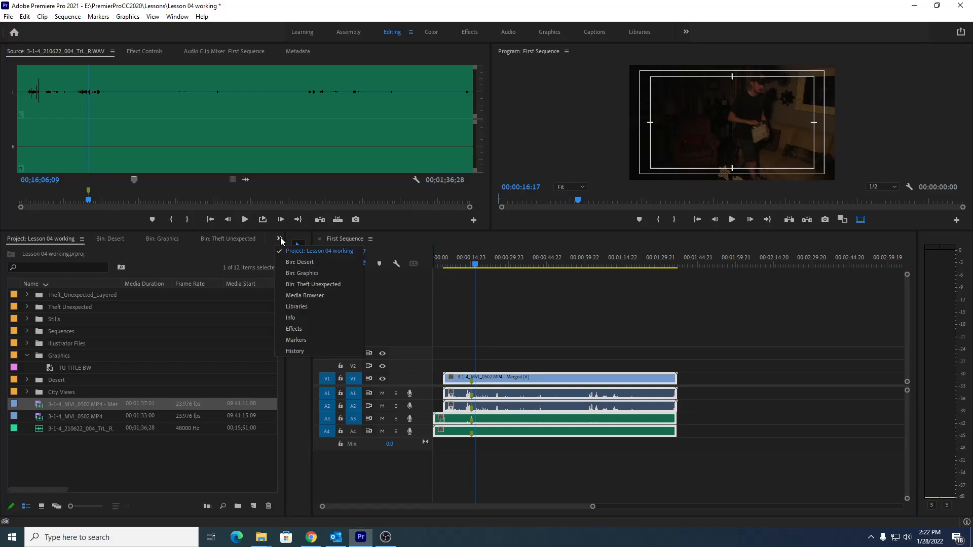
left_click(291, 296)
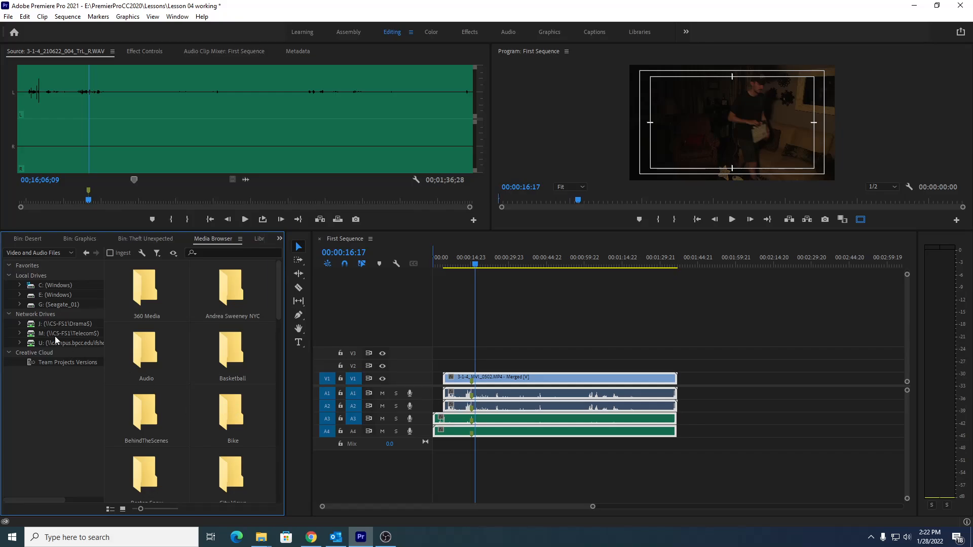
left_click(43, 295)
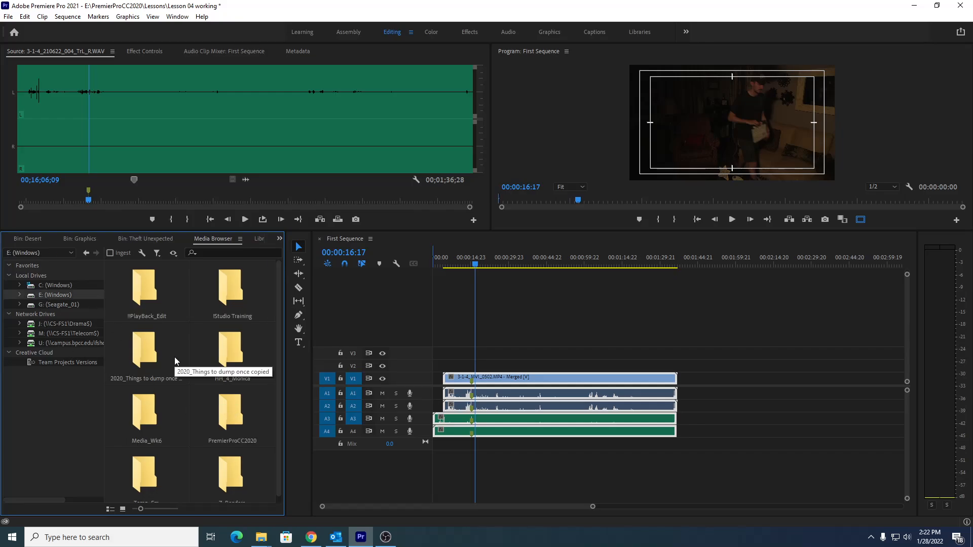
double_click(230, 413)
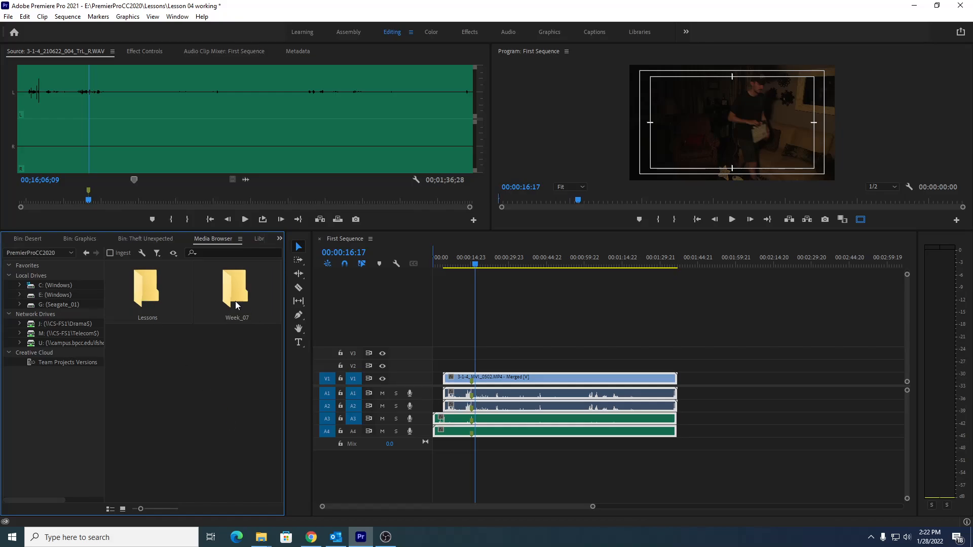
double_click(162, 299)
double_click(238, 364)
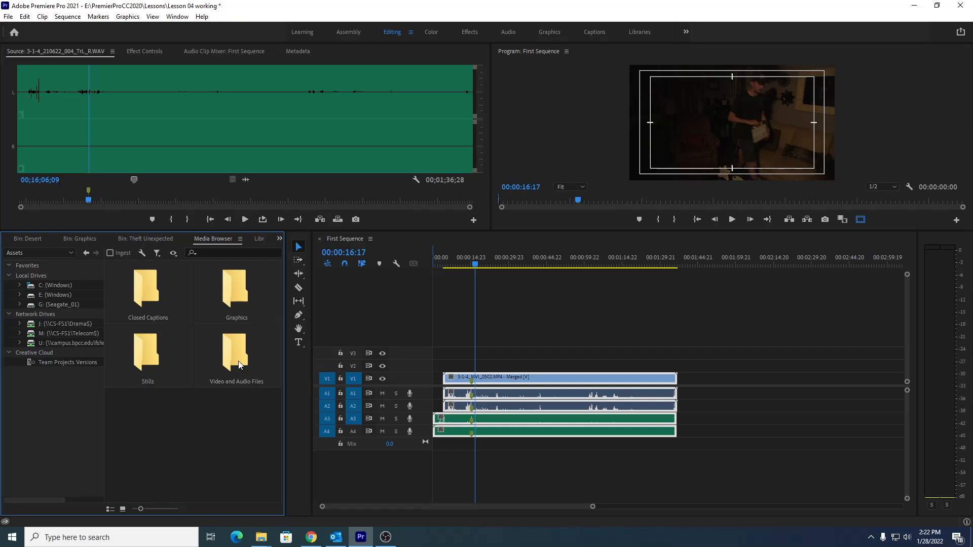
double_click(237, 360)
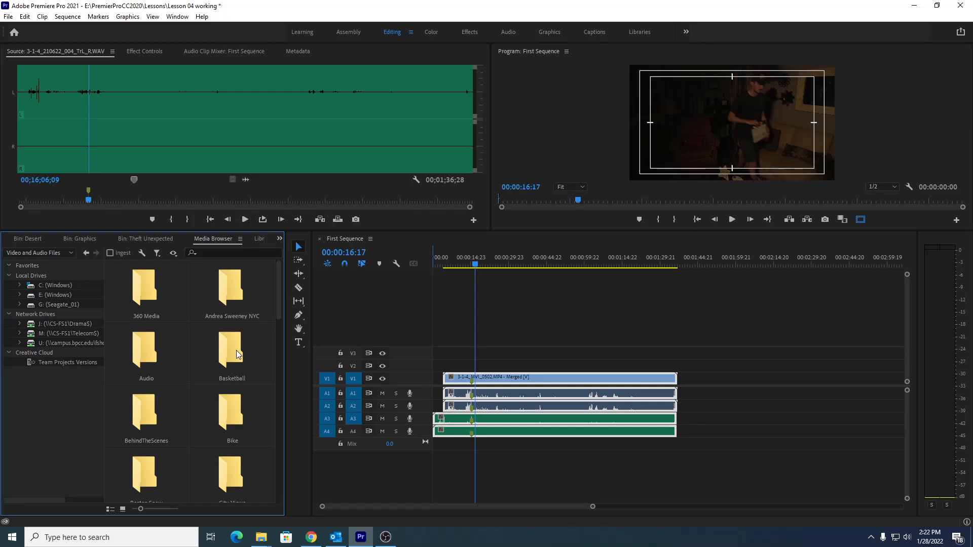
Open RED Video from the RED folder as the source clip and enlarge the monitors.
scroll(234, 418, "down", 5)
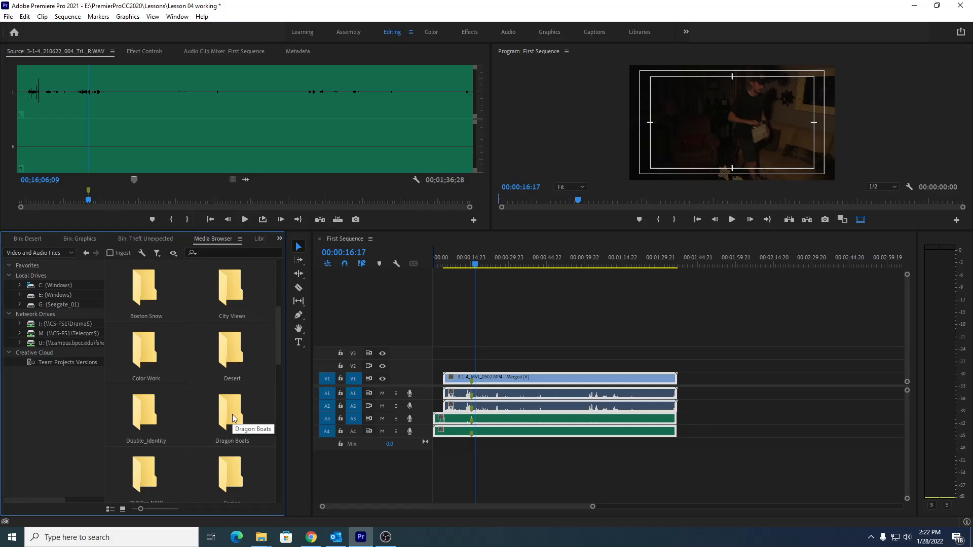
scroll(234, 418, "down", 5)
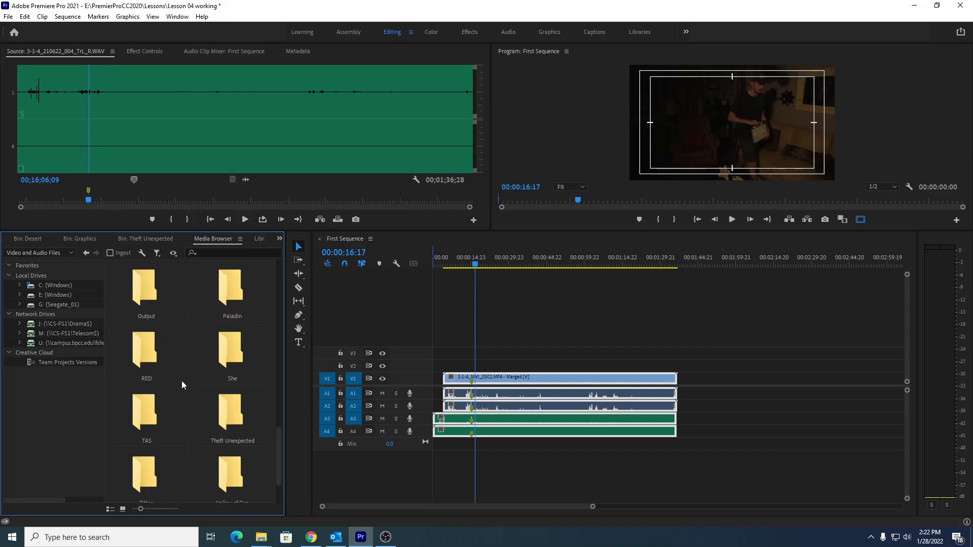
double_click(147, 360)
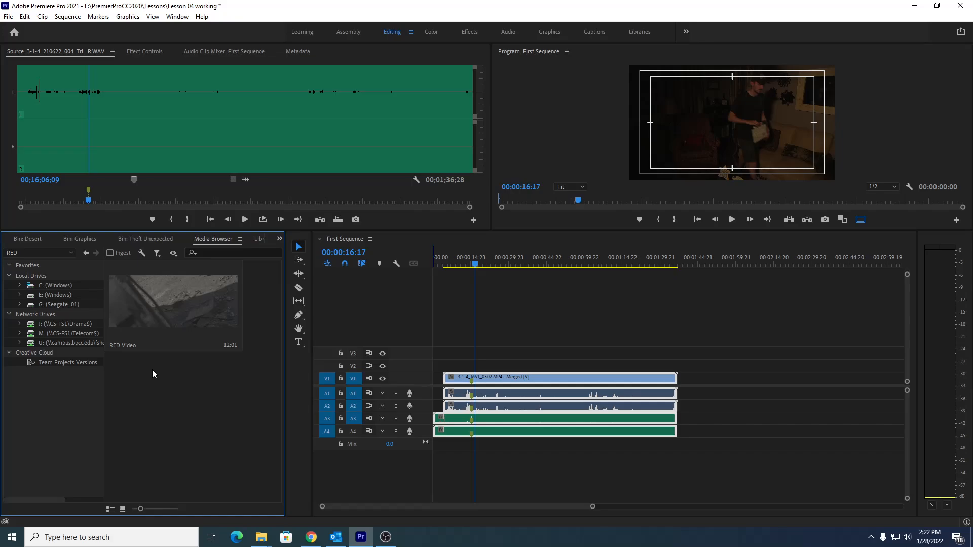
double_click(156, 310)
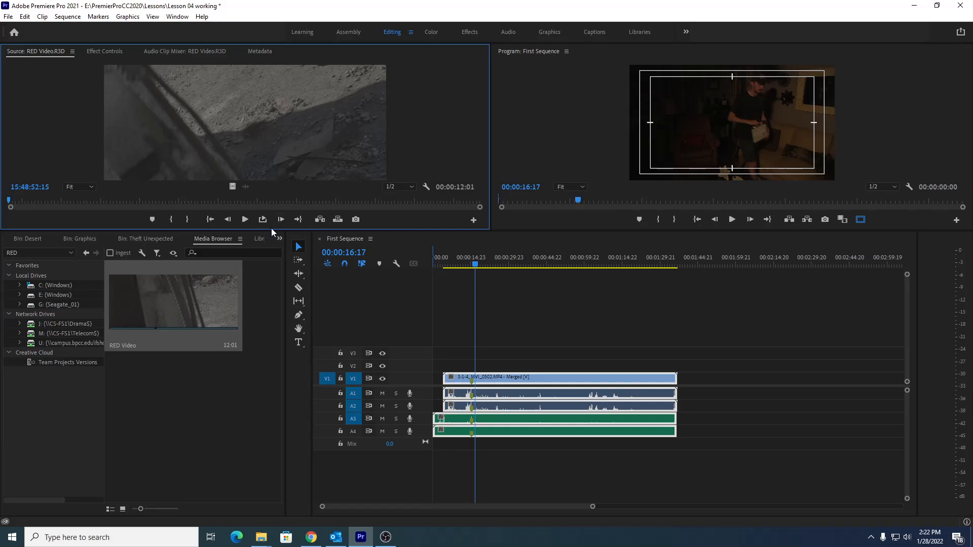
left_click_drag(271, 232, 289, 331)
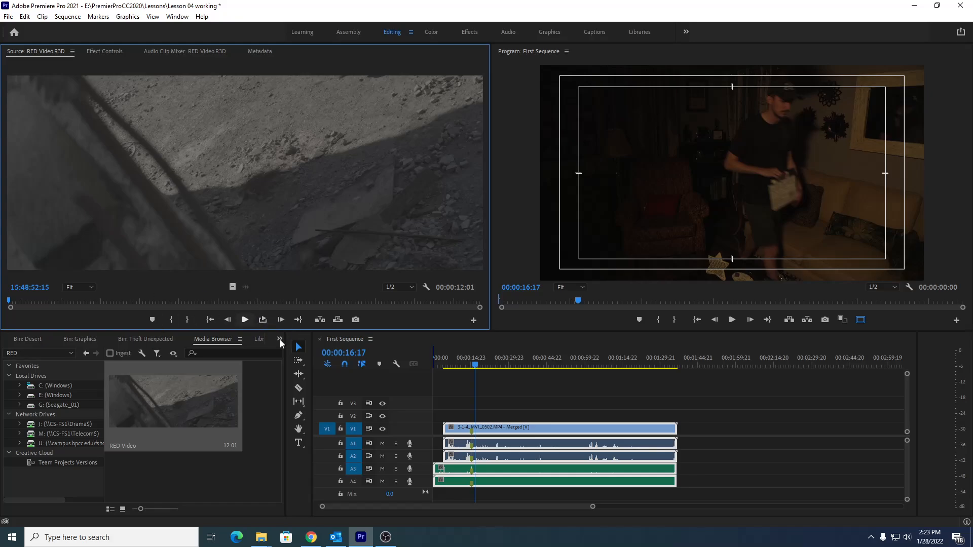
Search the Lesson 04 working project's items for "red" and look through the filtered bins for the RED clip.
left_click(279, 339)
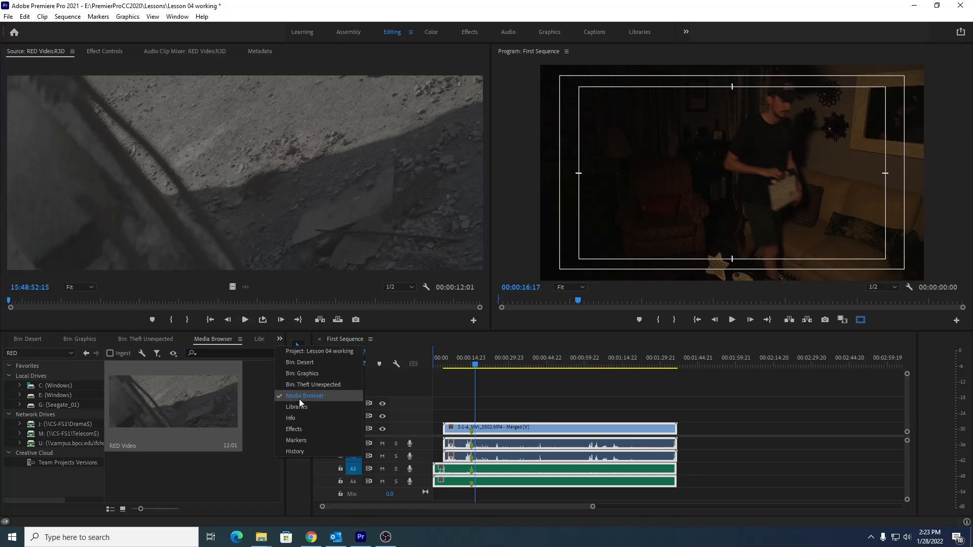
left_click(307, 351)
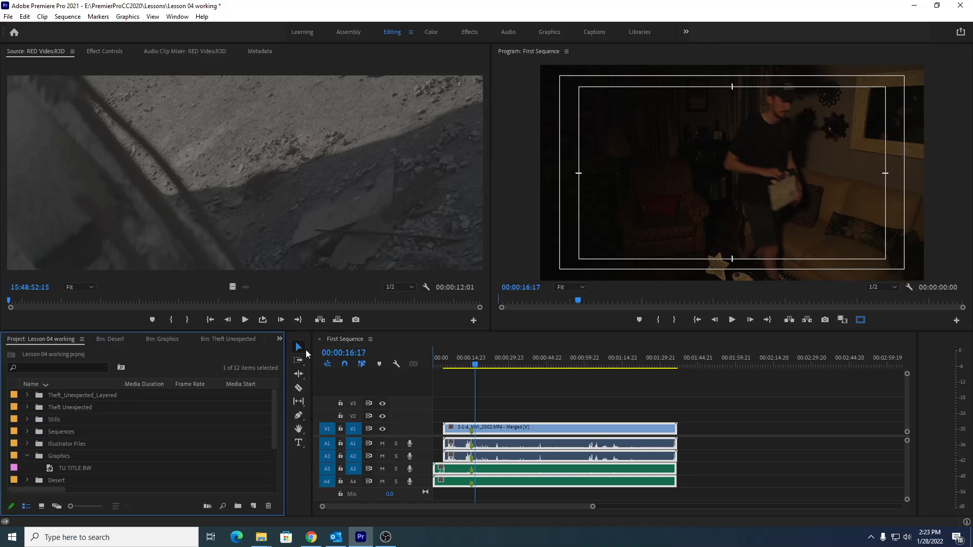
scroll(107, 437, "down", 2)
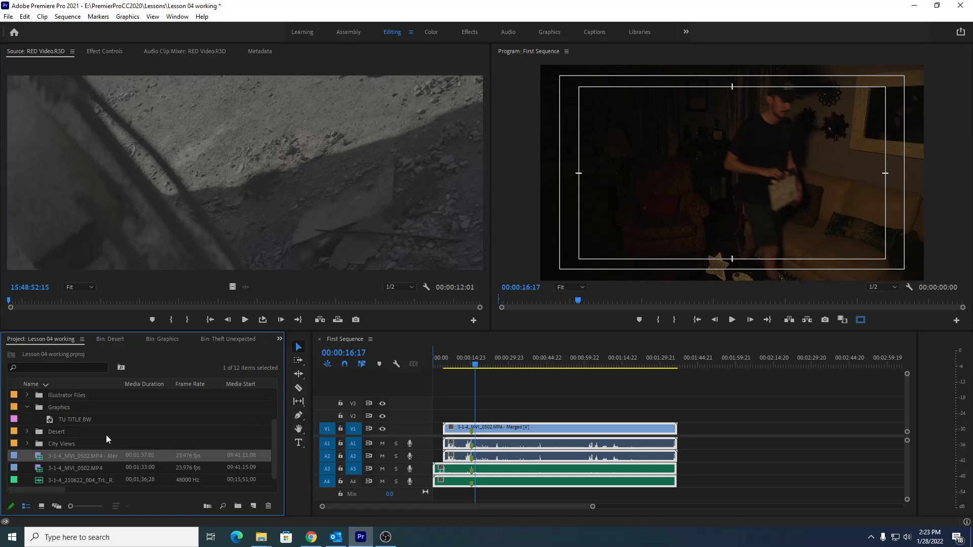
scroll(107, 438, "up", 2)
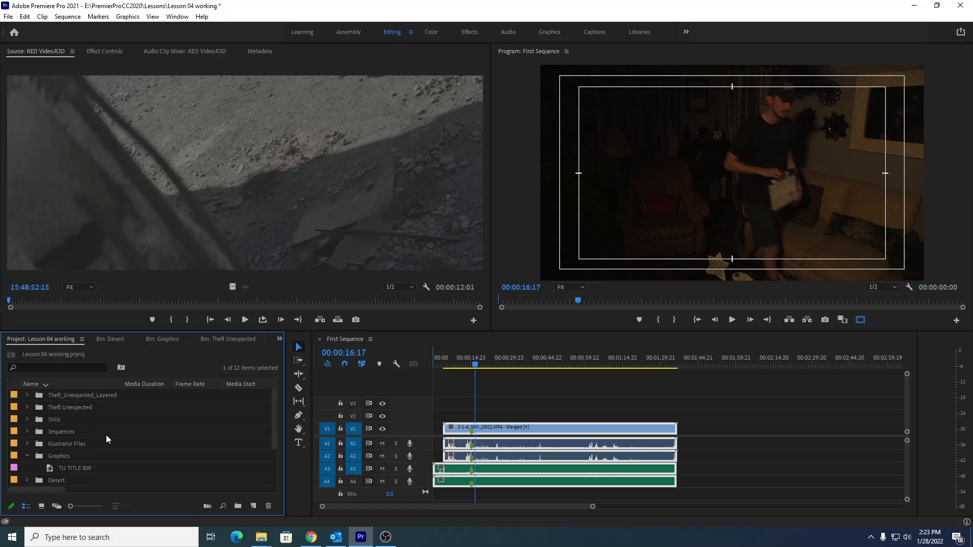
left_click(36, 368)
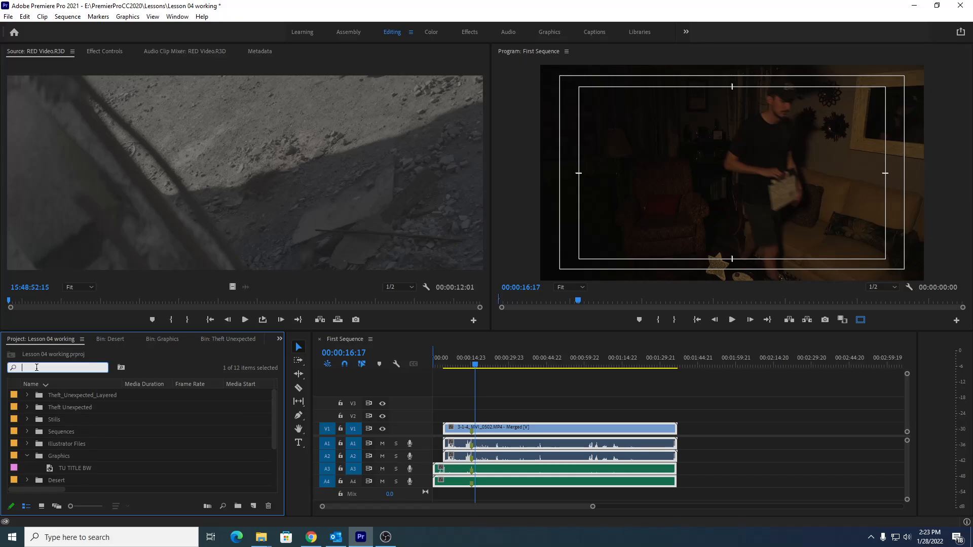
type("red")
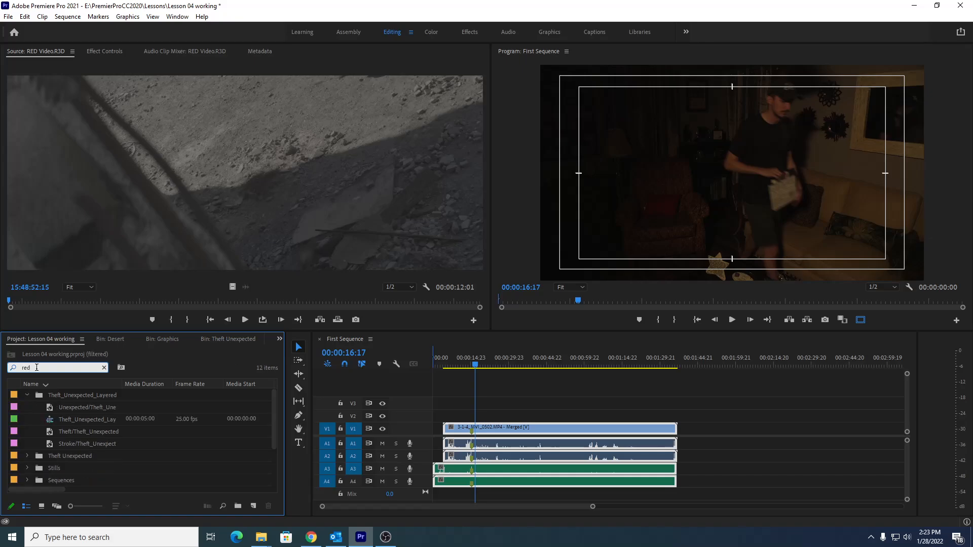
left_click(26, 468)
left_click(26, 467)
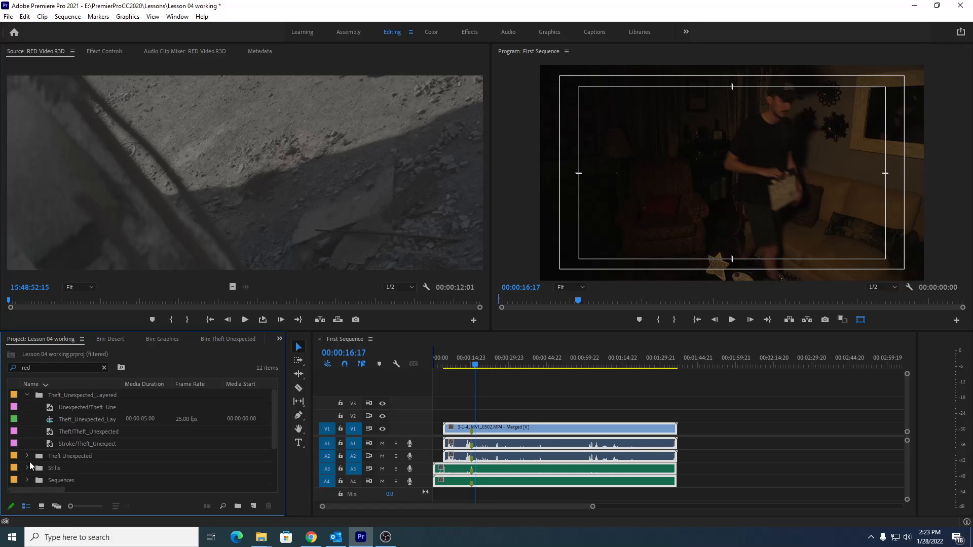
scroll(29, 461, "down", 2)
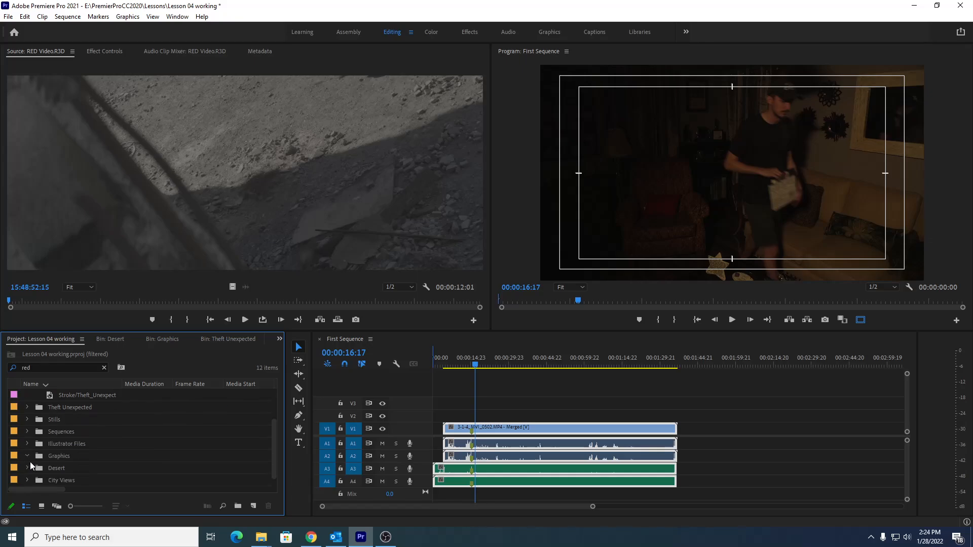
scroll(29, 461, "up", 2)
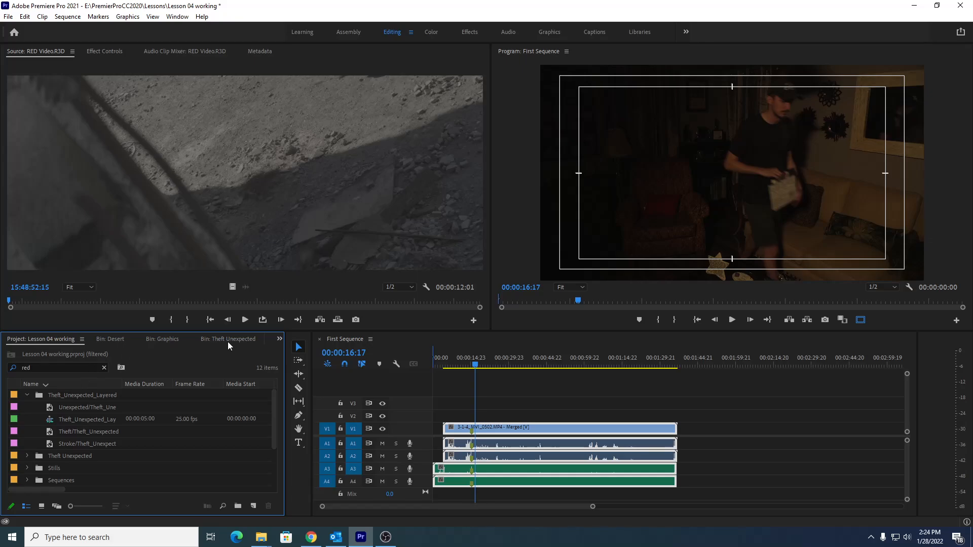
Import the RED Video clip from the media browser's RED folder into the Lesson 04 working project.
left_click(278, 339)
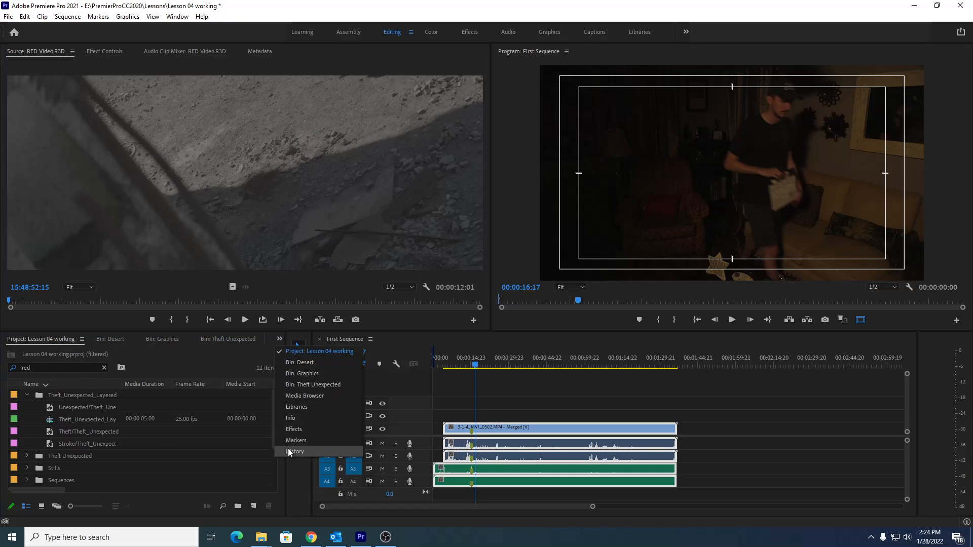
left_click(299, 398)
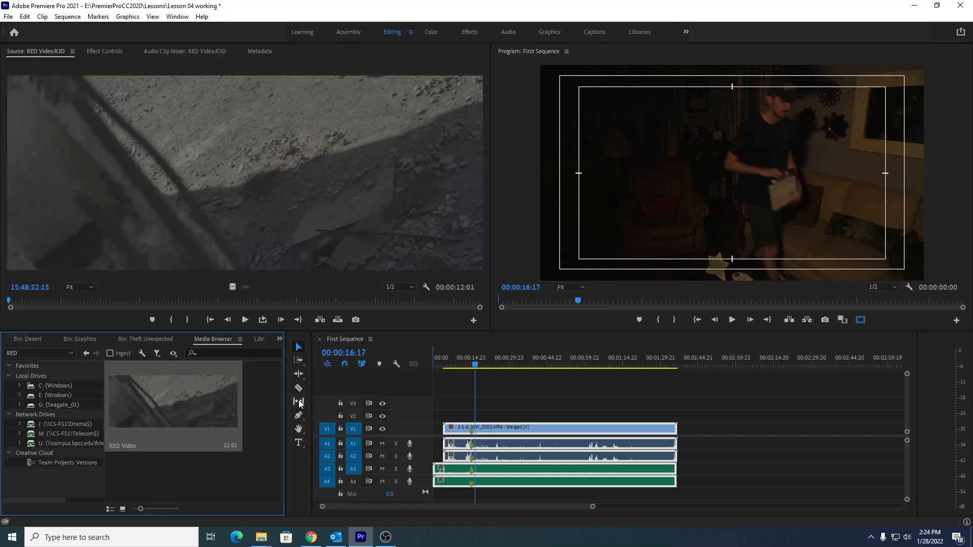
right_click(174, 401)
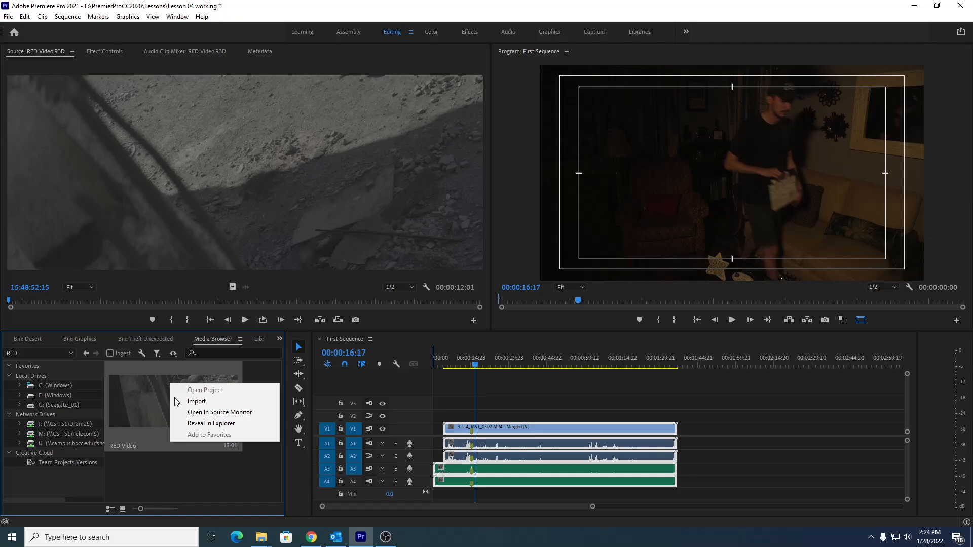
left_click(193, 404)
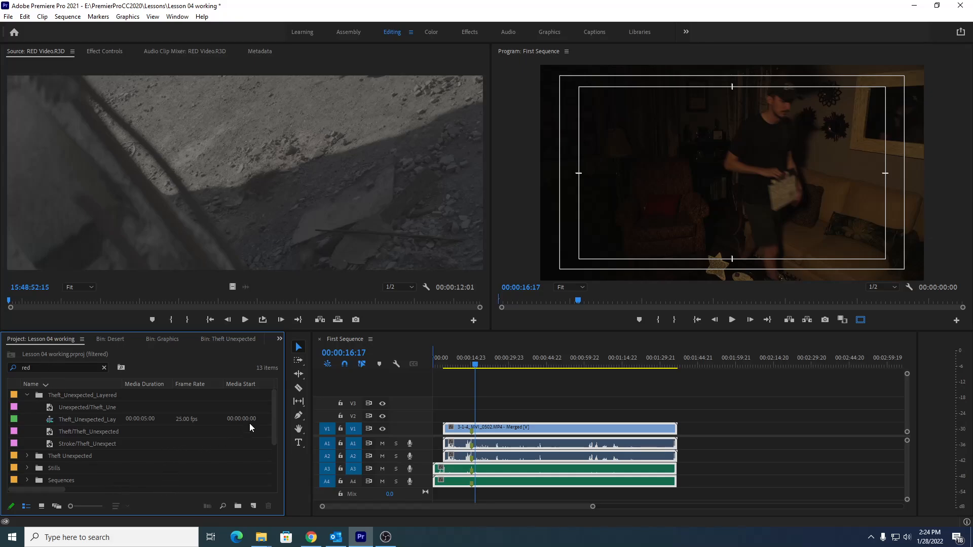
Interpret the RED Video.R3D footage with its pixel aspect ratio conformed to Square Pixels (1.0), and open the clip in the Source Monitor.
left_click_drag(274, 418, 276, 463)
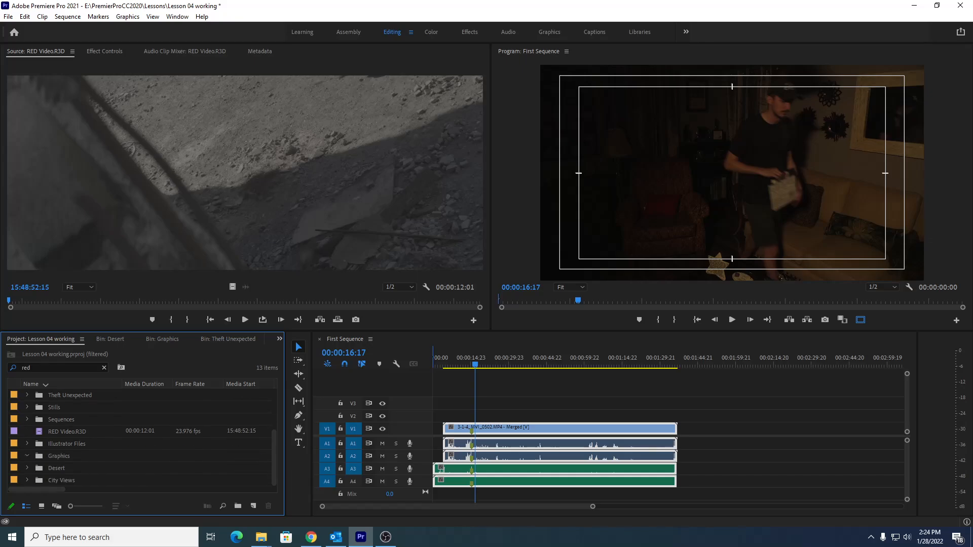
left_click(56, 431)
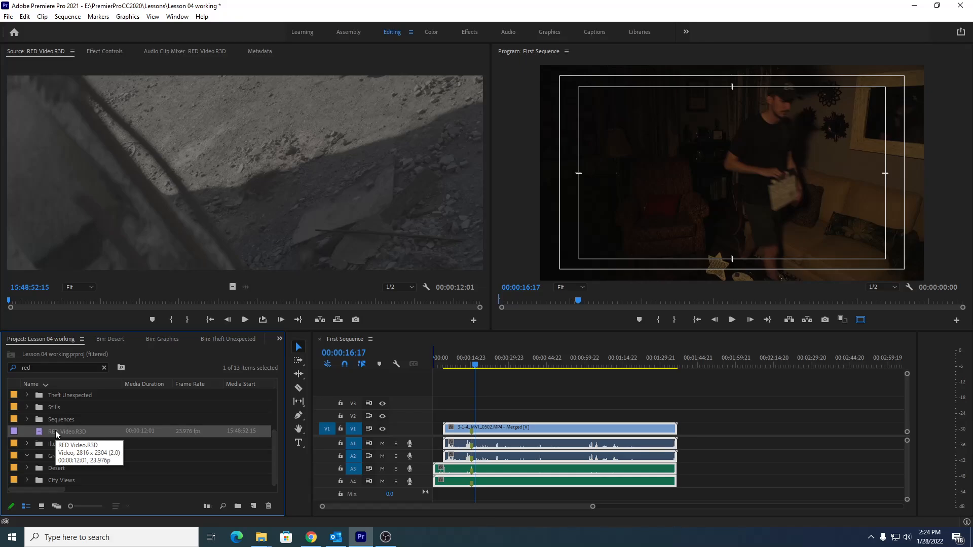
right_click(55, 431)
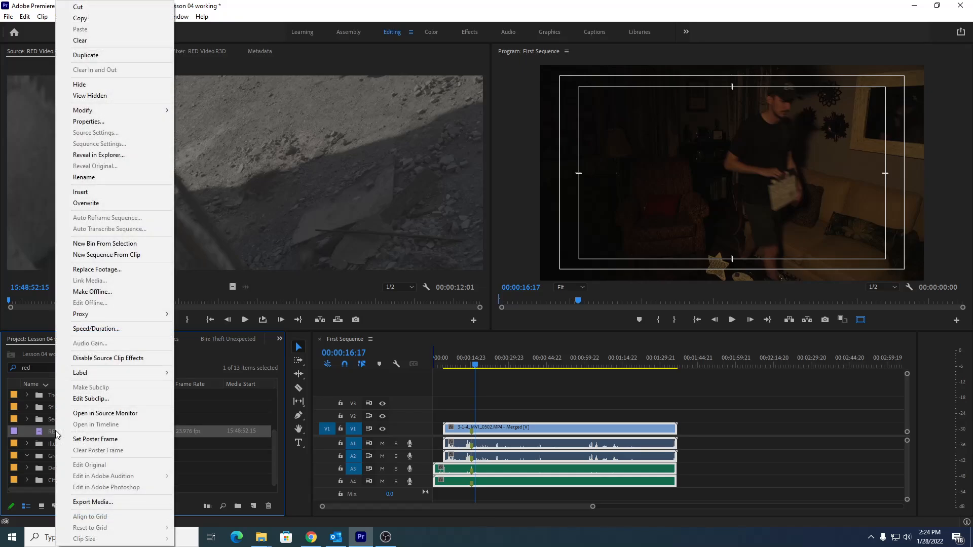
mouse_move(154, 107)
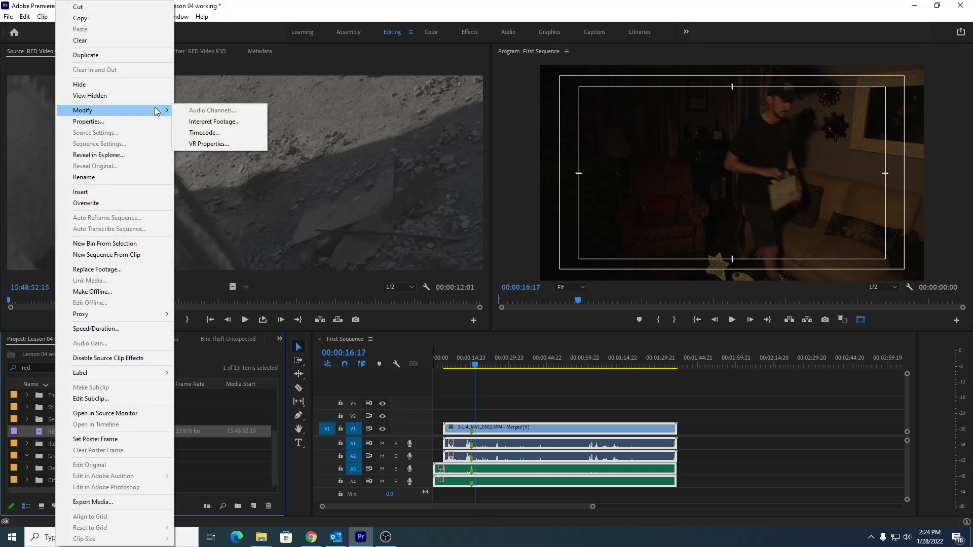
left_click(214, 122)
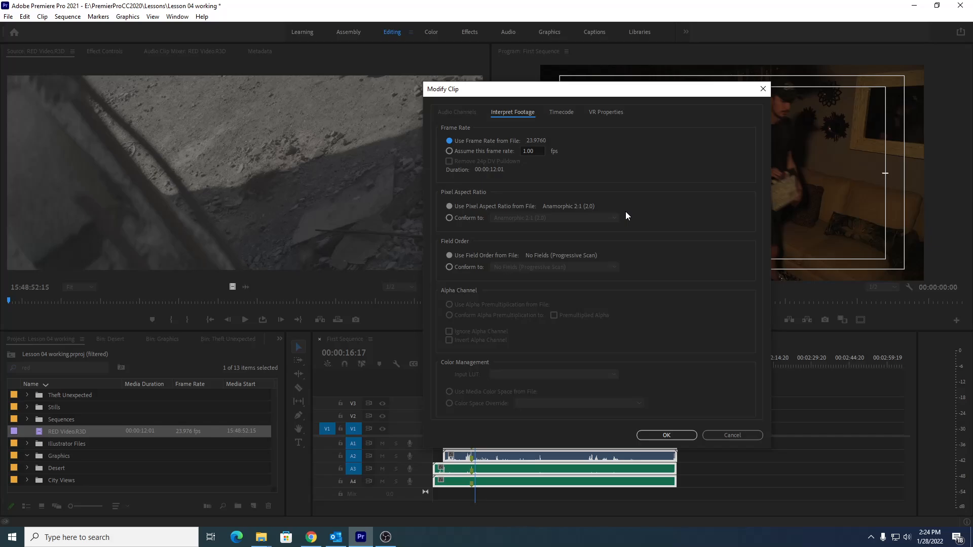
left_click(449, 218)
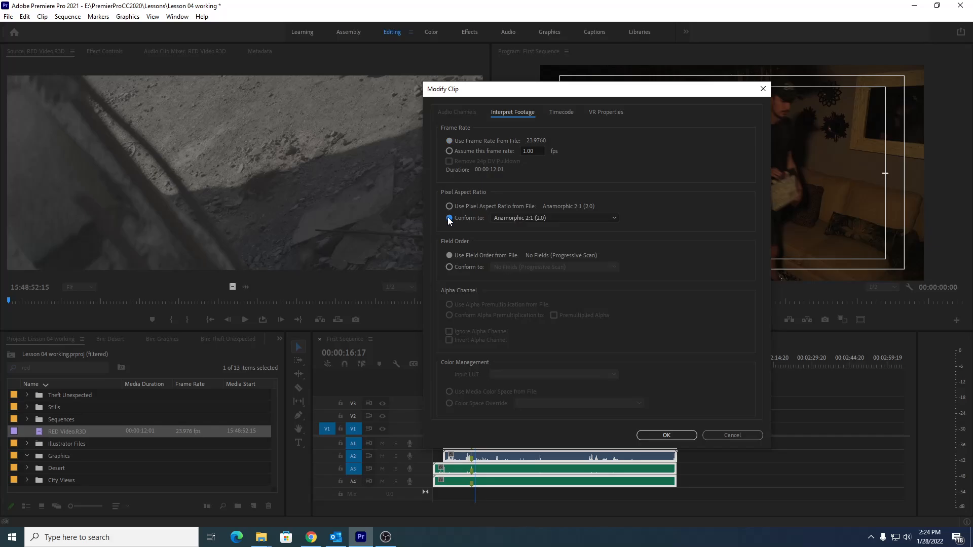
left_click(546, 218)
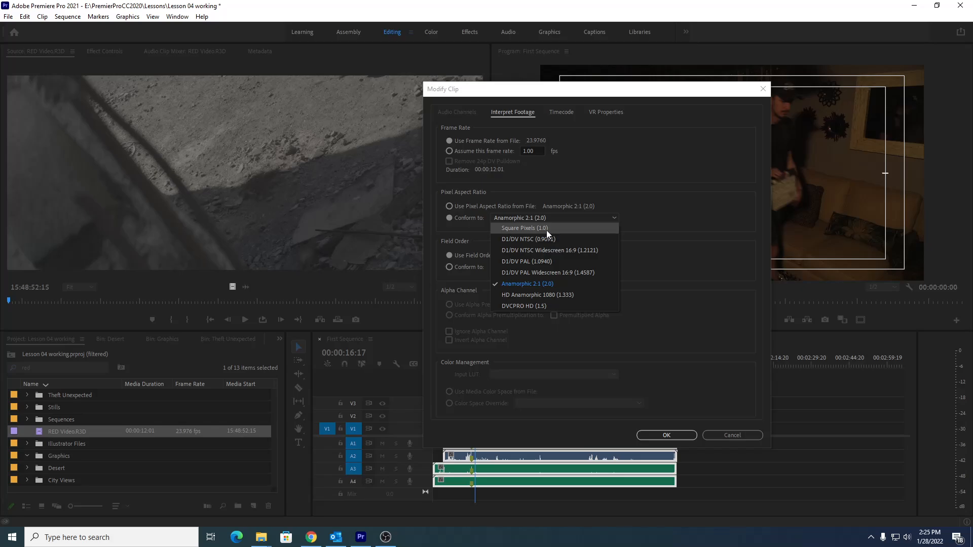
left_click(546, 229)
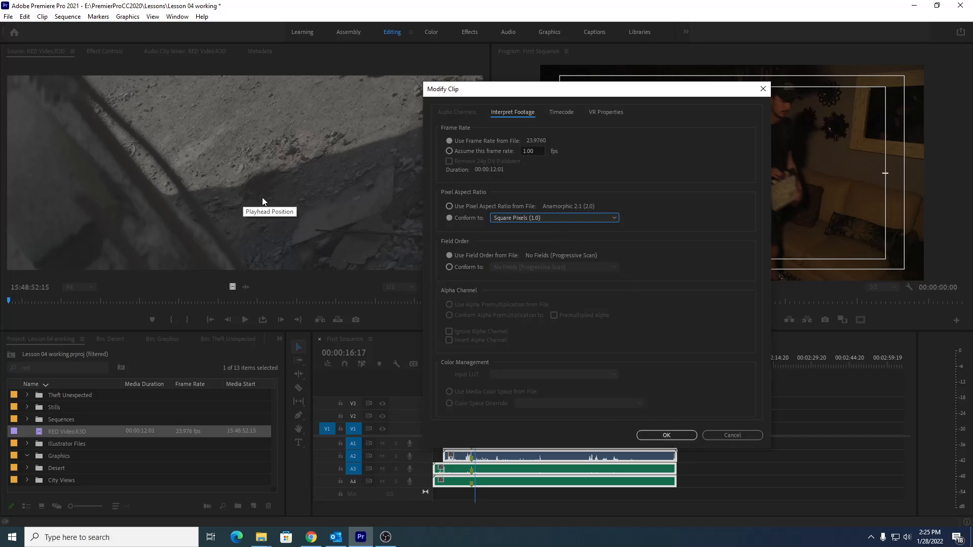
left_click(664, 435)
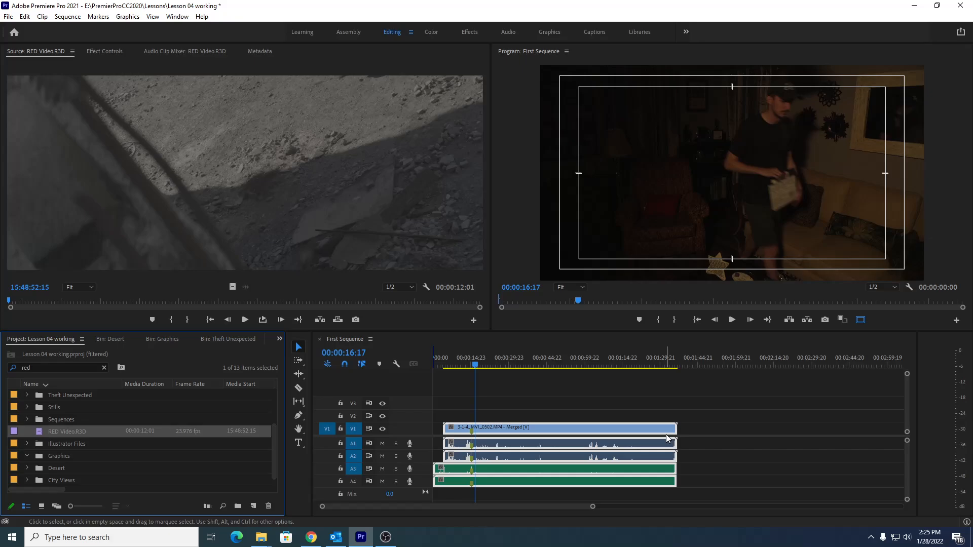
double_click(39, 435)
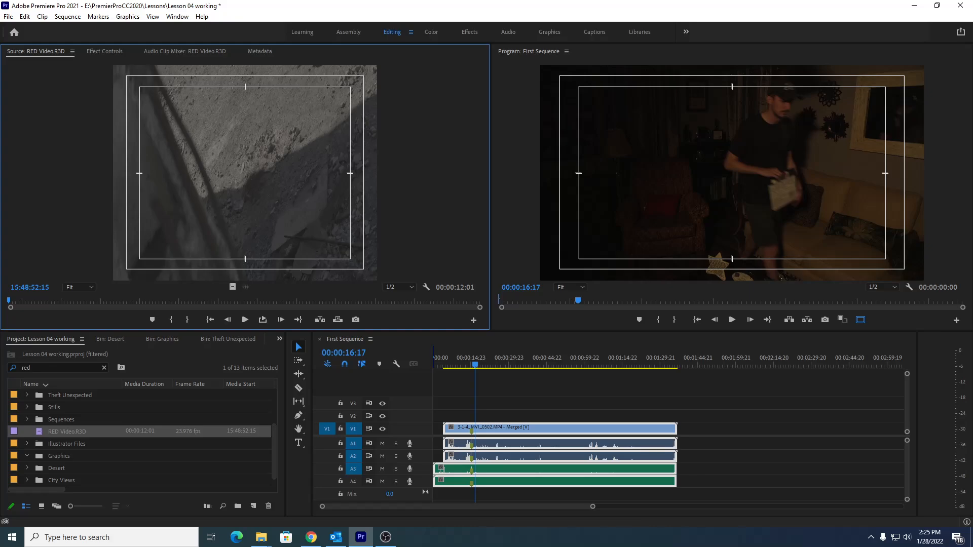
Reinterpret the RED Video.R3D footage with its pixel aspect ratio conformed to DVCPRO HD (1.5), keeping the frame rate from the file.
right_click(62, 432)
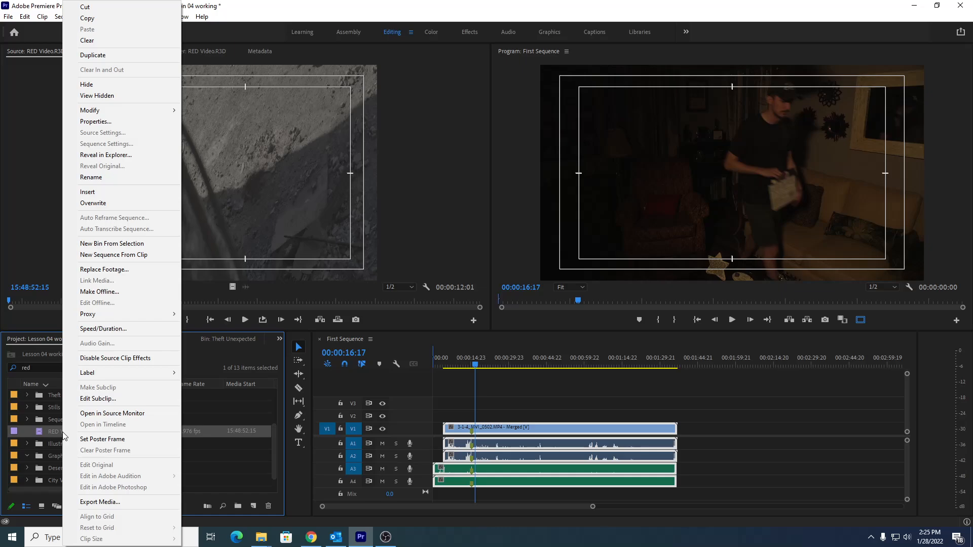
mouse_move(165, 111)
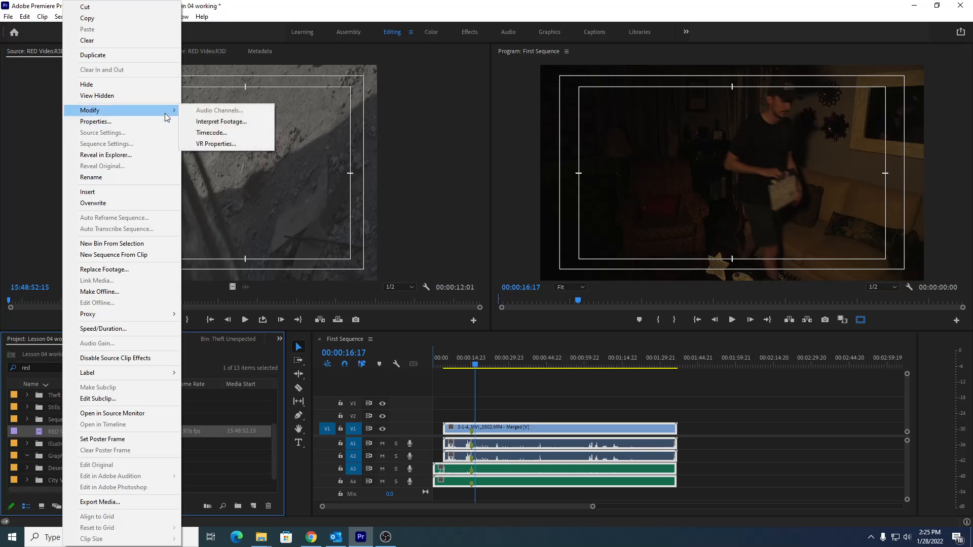
left_click(203, 123)
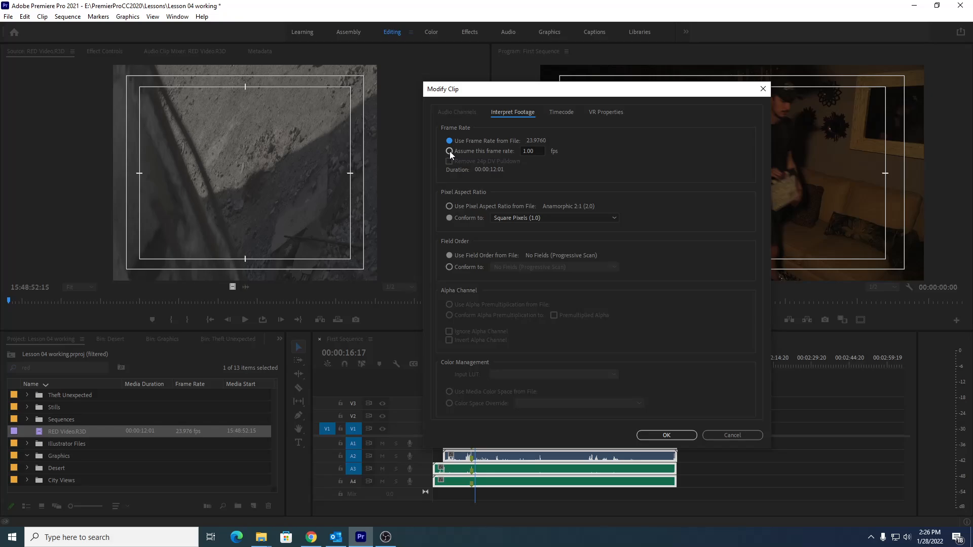
left_click(449, 151)
left_click(448, 141)
left_click(510, 218)
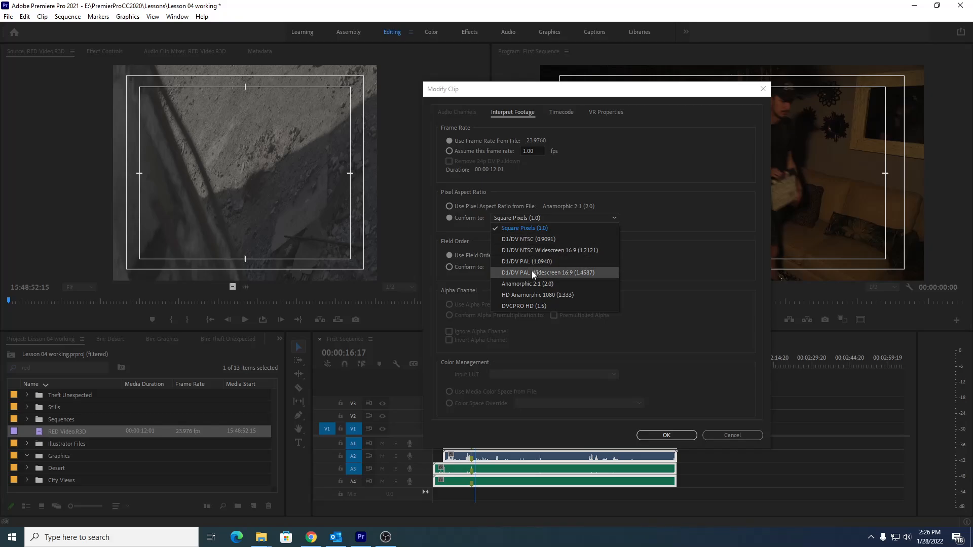
left_click(526, 306)
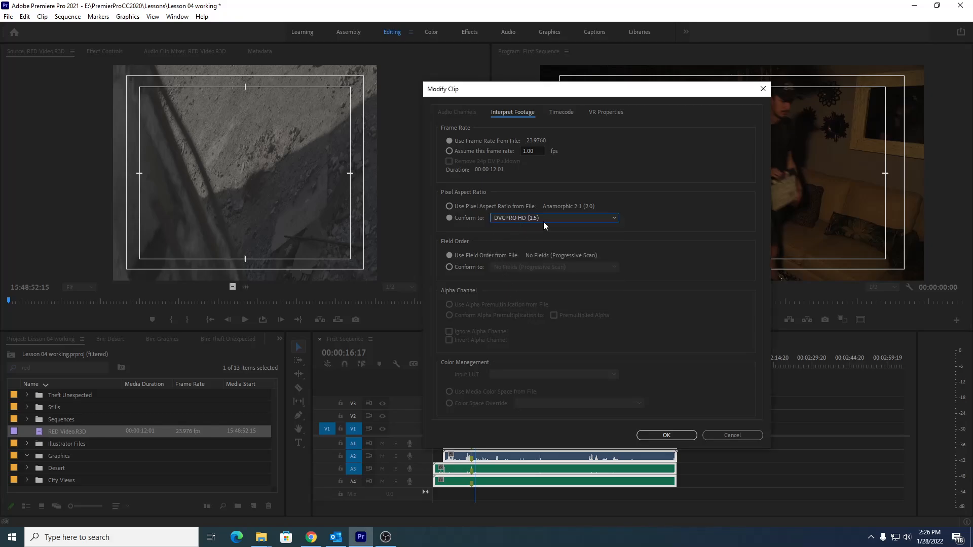
left_click(667, 435)
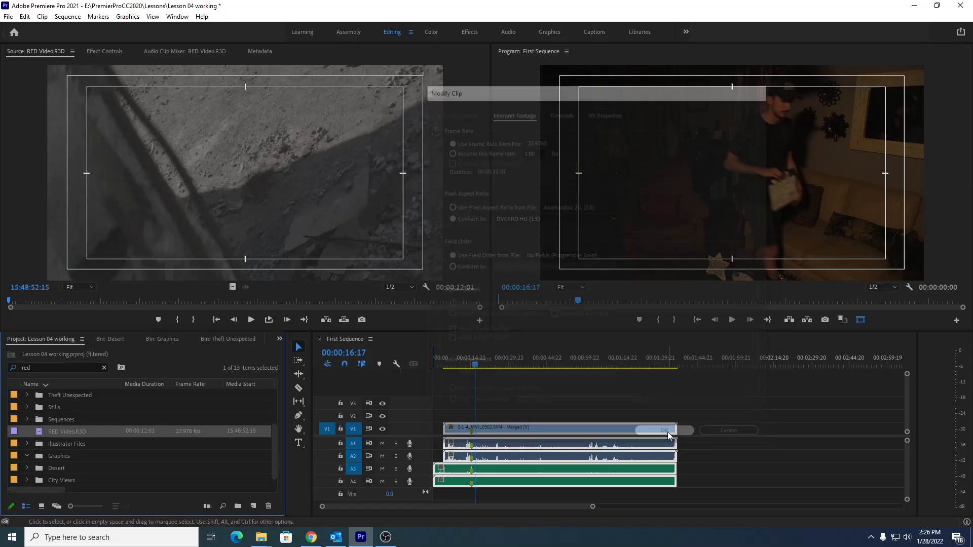